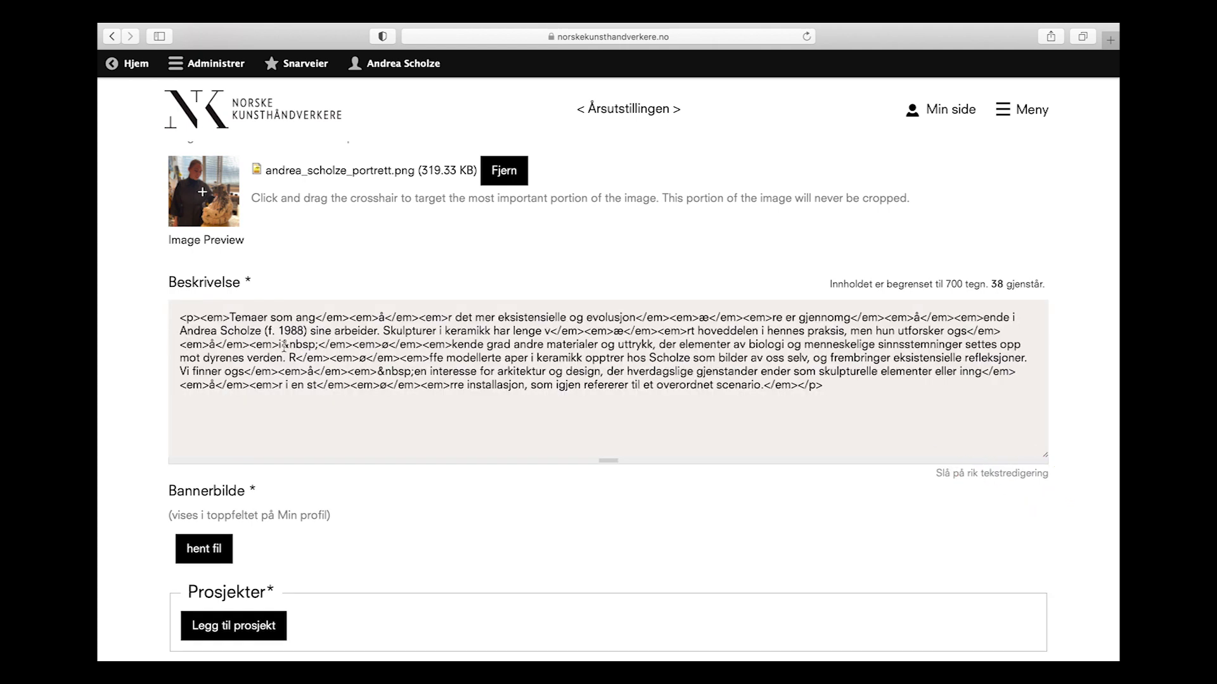
Remove the opening HTML tags from the profile description's source and the stray tags within the word "angår"
left_click_drag(229, 317, 137, 303)
key("BackSpace")
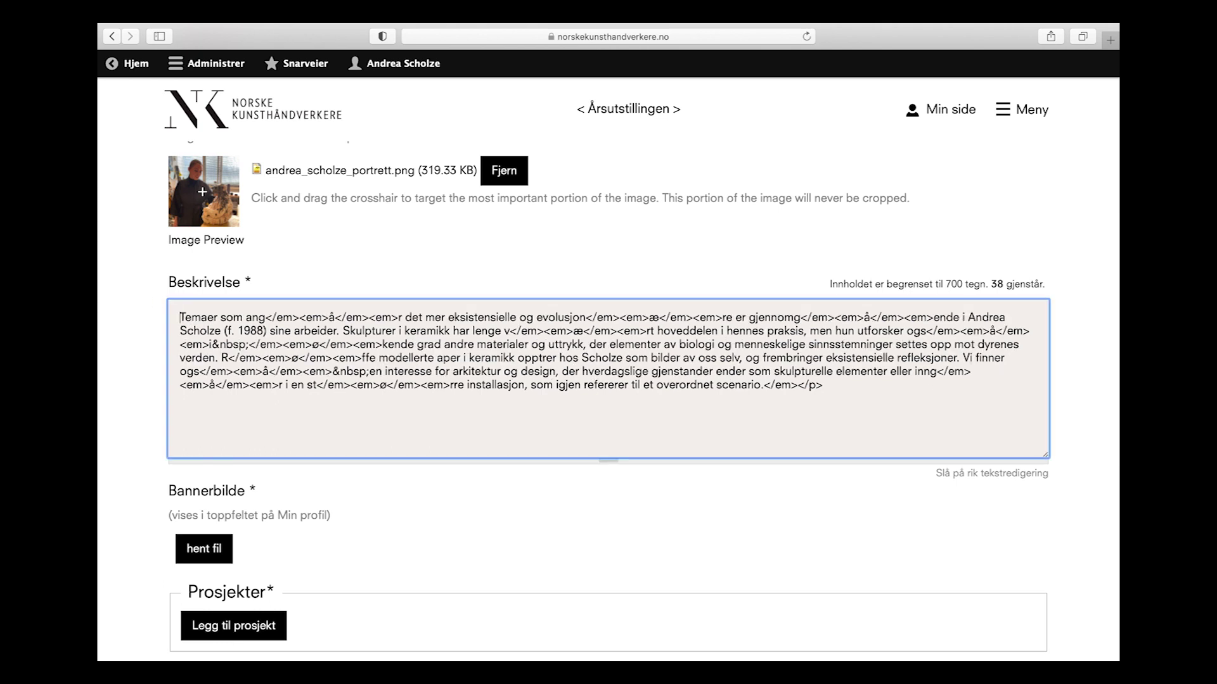
left_click(400, 318)
left_click_drag(398, 318, 274, 317)
key("BackSpace")
key("BackSpace")
key("BackSpace")
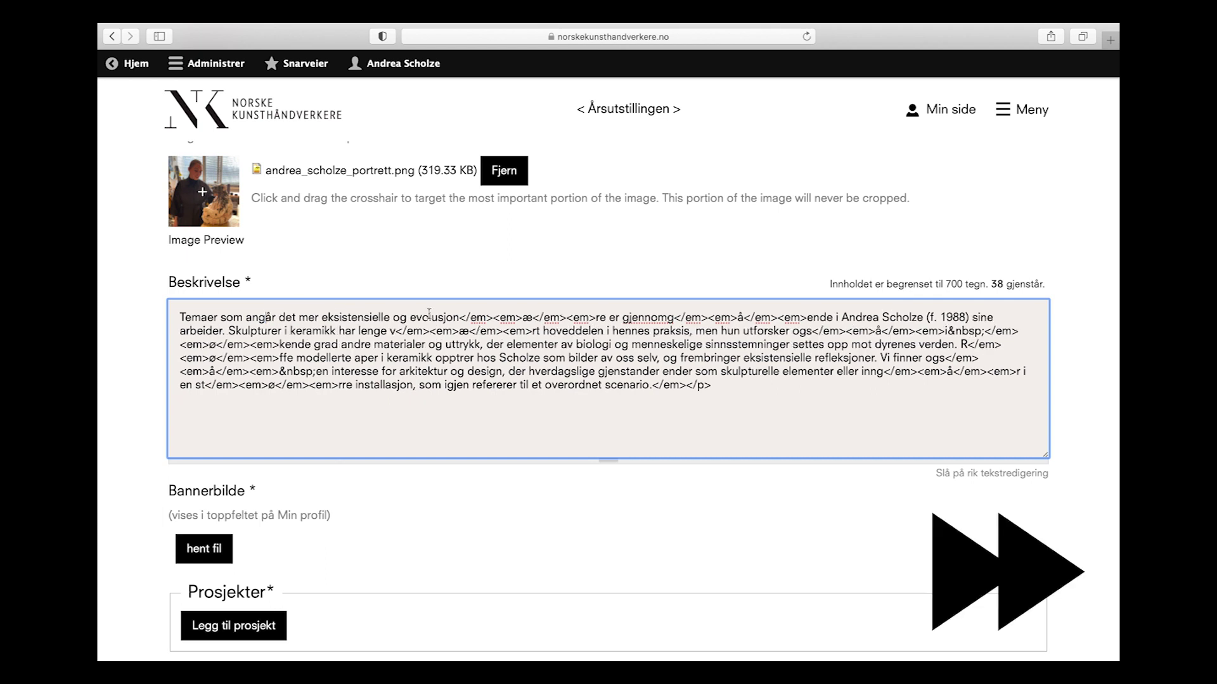
Delete the stray HTML tags within "evolusjonære" and "gjennomgående" in the description's first sentence
left_click_drag(458, 317, 519, 317)
key("BackSpace")
left_click_drag(467, 317, 512, 318)
key("BackSpace")
left_click_drag(596, 318, 553, 318)
key("BackSpace")
key("BackSpace")
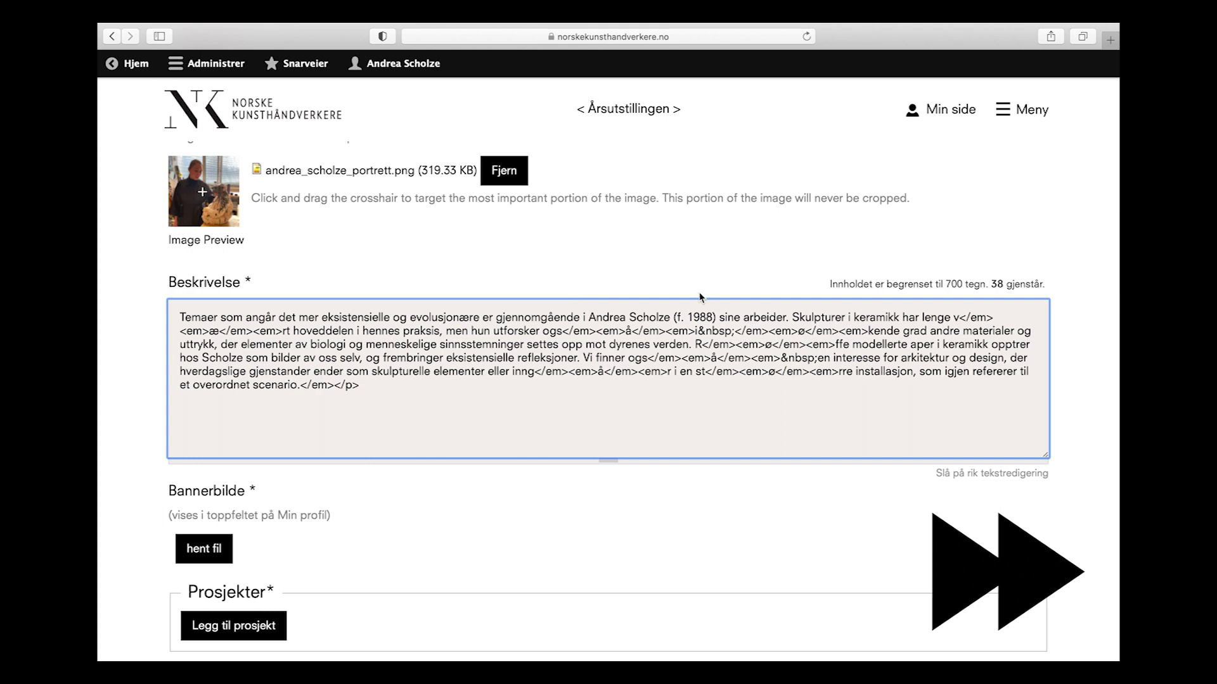
Delete the stray HTML tags and space code around "vært" and "også i økende" in the description's second sentence
left_click_drag(960, 317, 208, 331)
key("BackSpace")
key("BackSpace")
left_click_drag(448, 331, 556, 332)
key("BackSpace")
key("BackSpace")
key("BackSpace")
left_click_drag(466, 332, 514, 334)
key("BackSpace")
Delete the stray HTML tags within "Røffe" and the tags and space code around "også" in "Vi finner også en interesse"
left_click_drag(413, 346, 297, 345)
key("BackSpace")
key("BackSpace")
left_click_drag(968, 346, 208, 358)
key("BackSpace")
left_click_drag(974, 345, 246, 359)
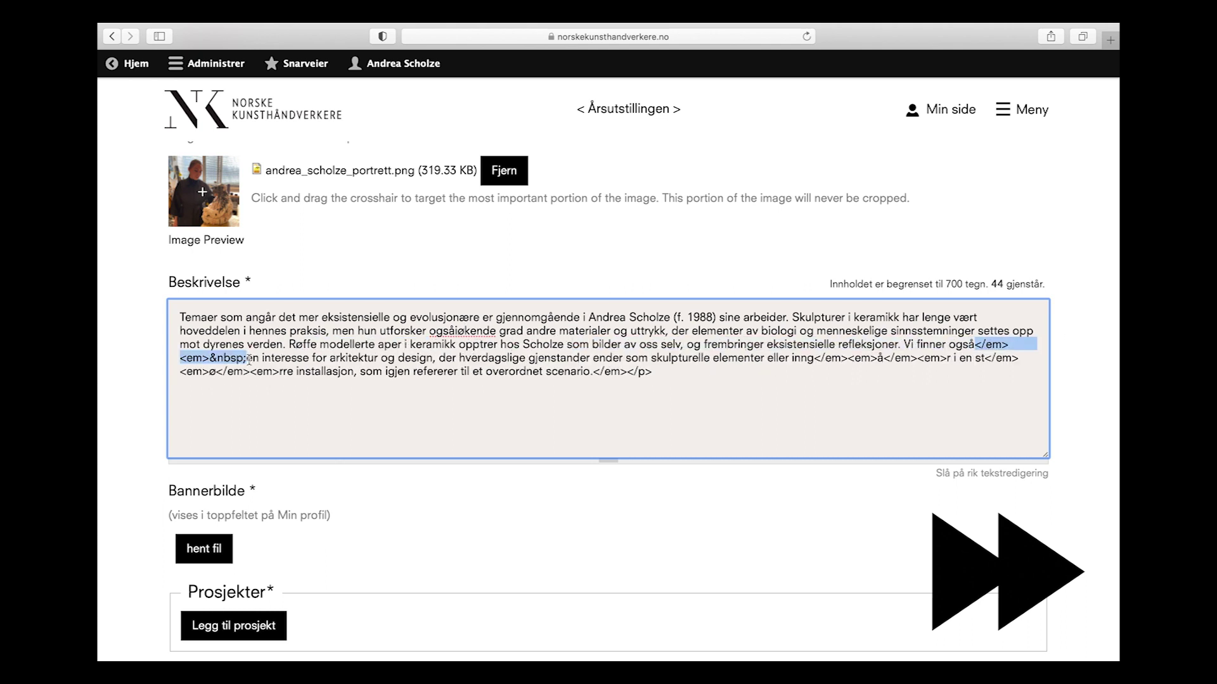
key("BackSpace")
Delete the stray HTML tags within "inngår" and "større" and the closing tags at the end of the description
left_click_drag(682, 359, 793, 359)
key("BackSpace")
key("BackSpace")
key("BackSpace")
key("BackSpace")
left_click_drag(288, 372, 227, 372)
key("BackSpace")
Add the missing spaces in "også i økende" and "også en", and switch the profile description to rich text editing
left_click(454, 331)
left_click(460, 330)
left_click(972, 344)
scroll(646, 479, "up", 2)
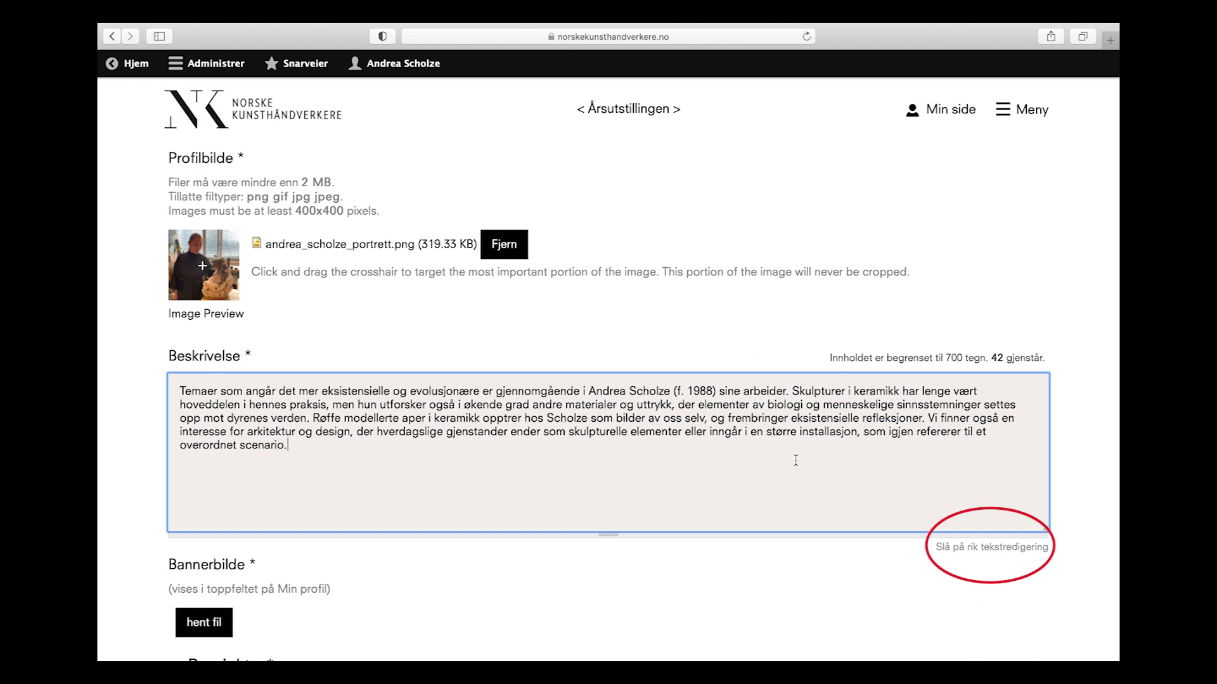
left_click(975, 549)
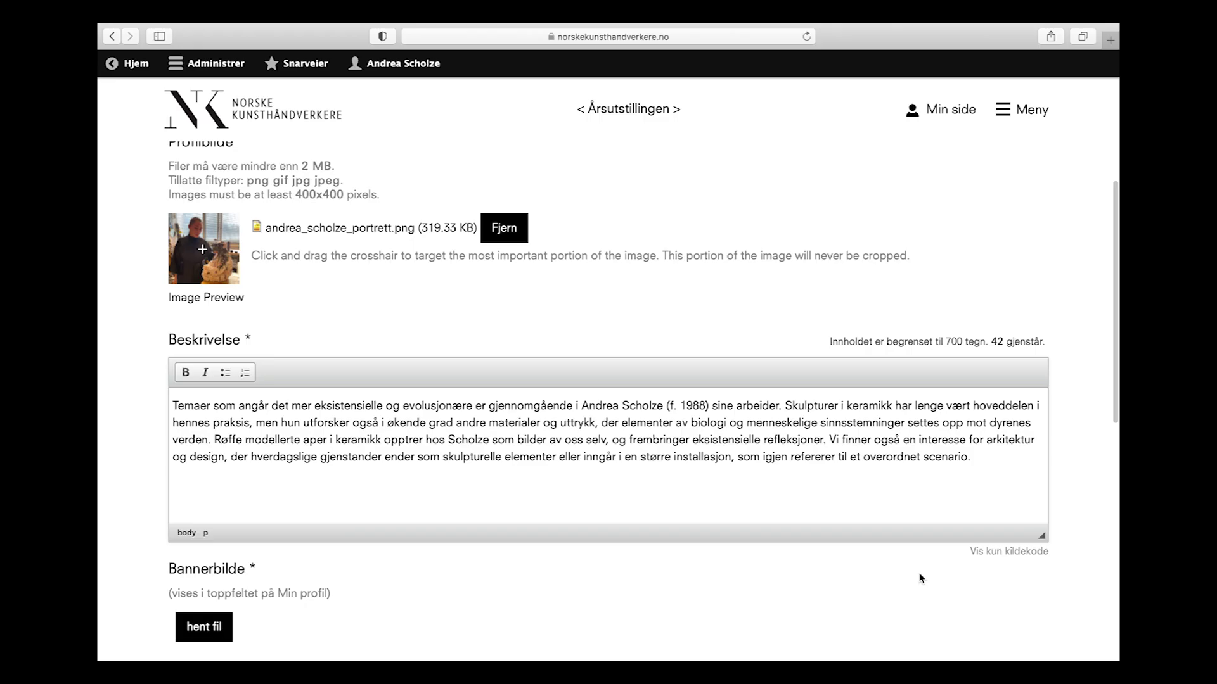
Upload Banner alt 4.jpg as the profile's banner image and continue to its image details
scroll(920, 568, "down", 5)
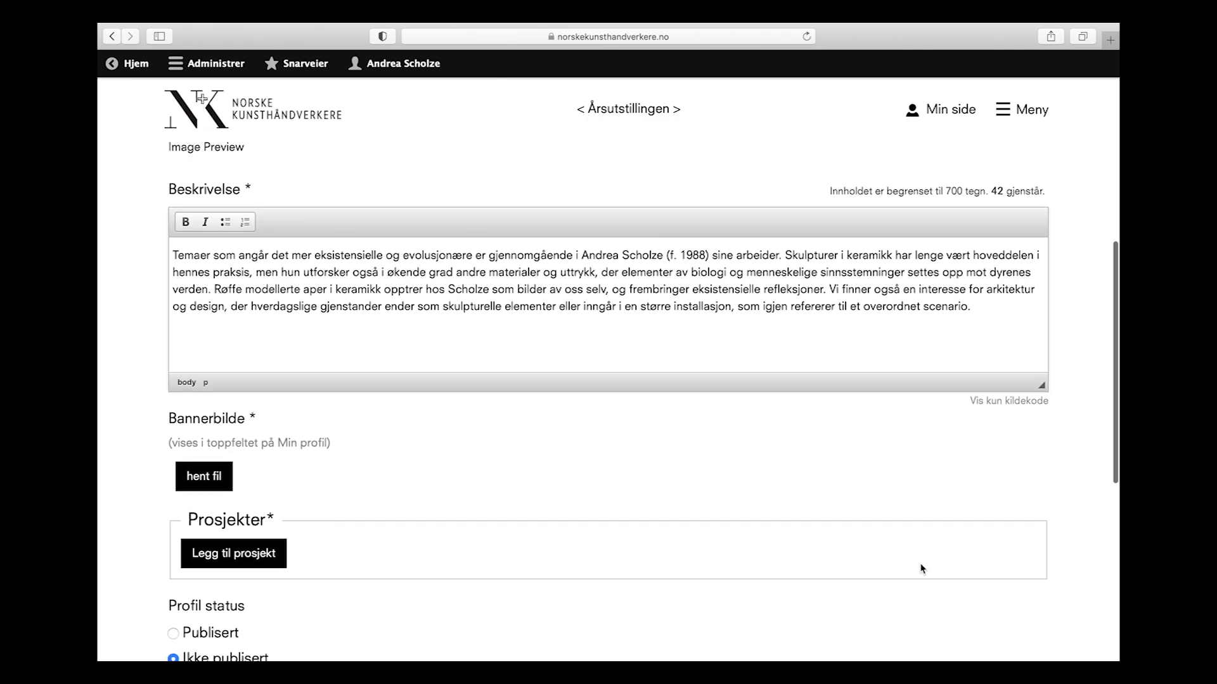
scroll(922, 569, "down", 2)
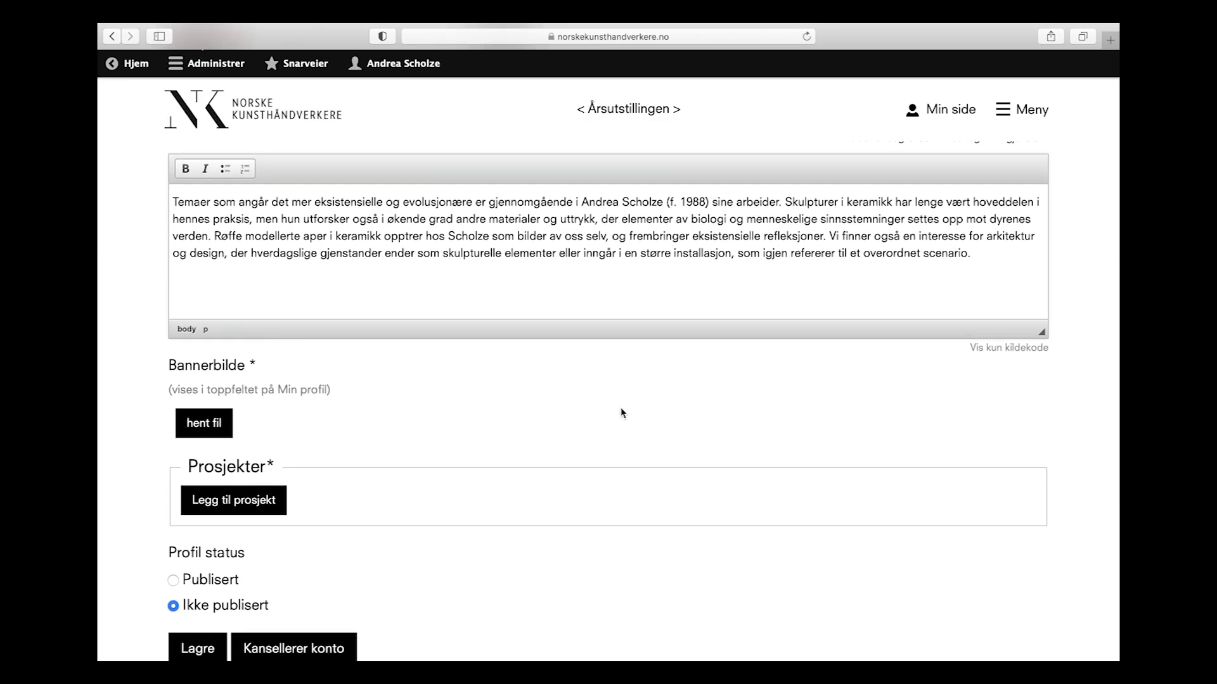
left_click(211, 427)
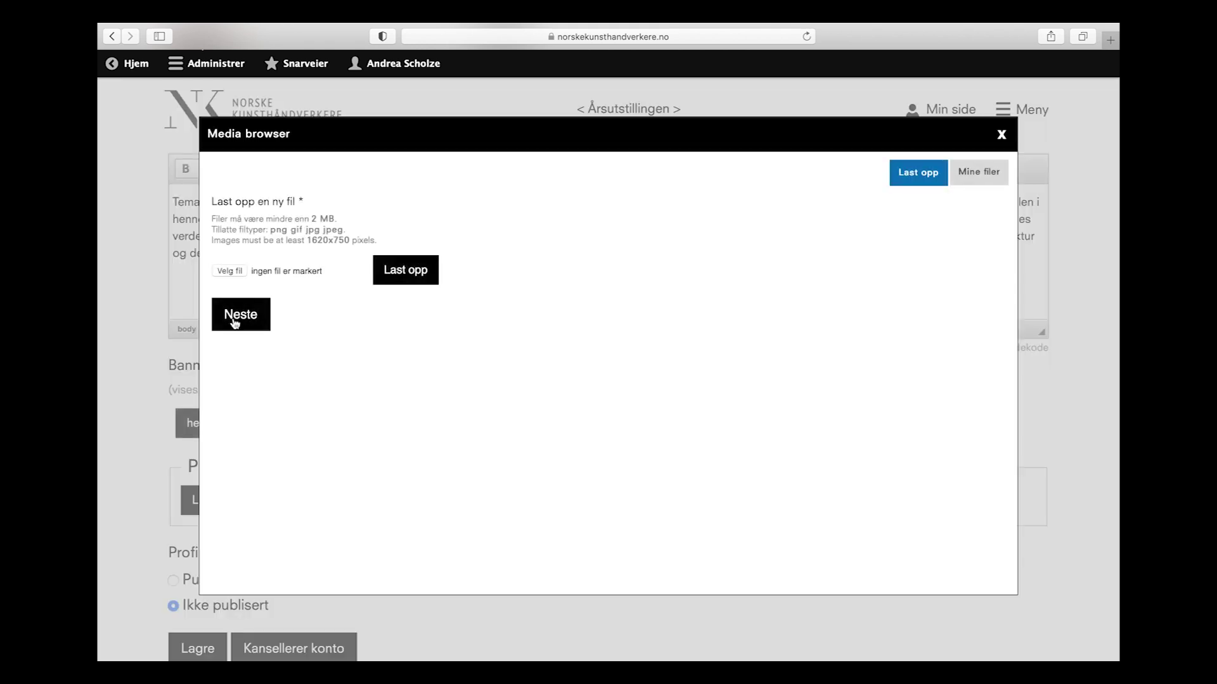
left_click(234, 273)
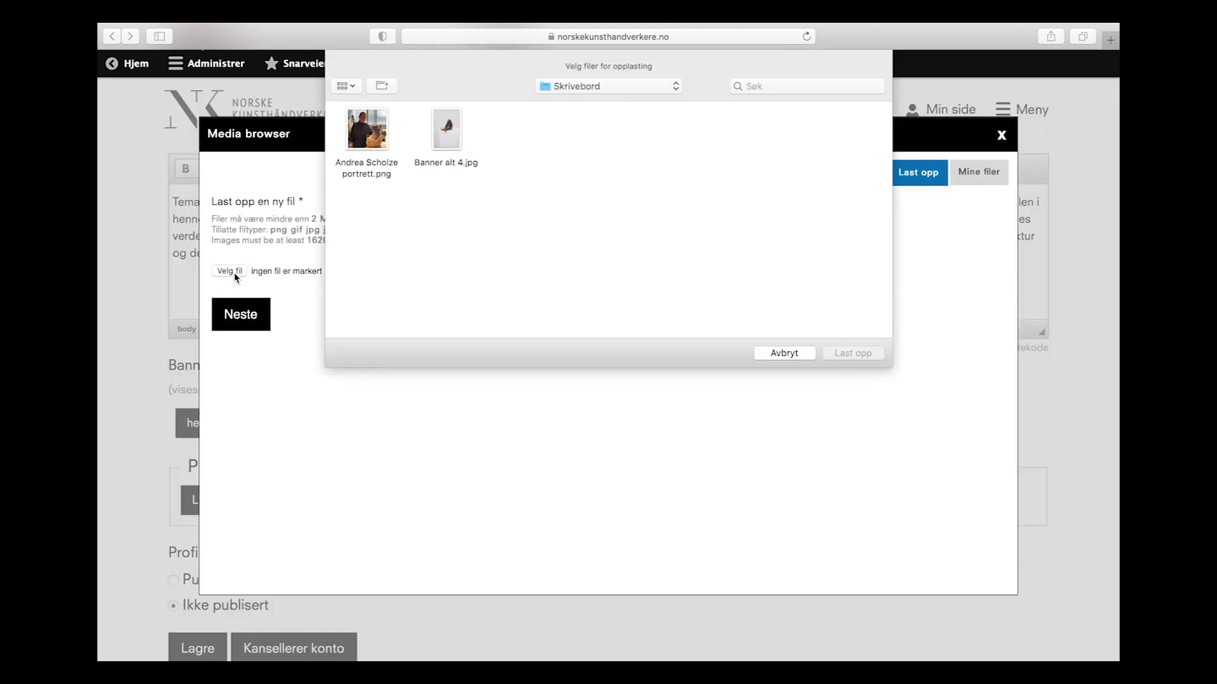
left_click(439, 144)
double_click(440, 144)
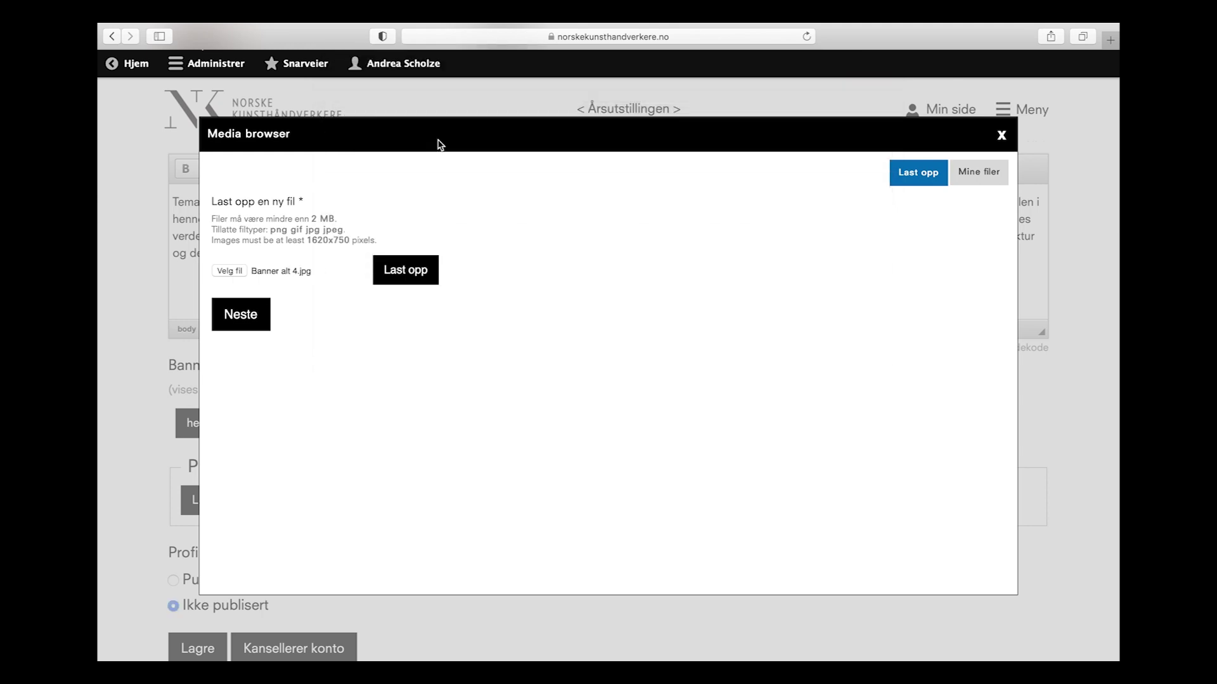
left_click(411, 273)
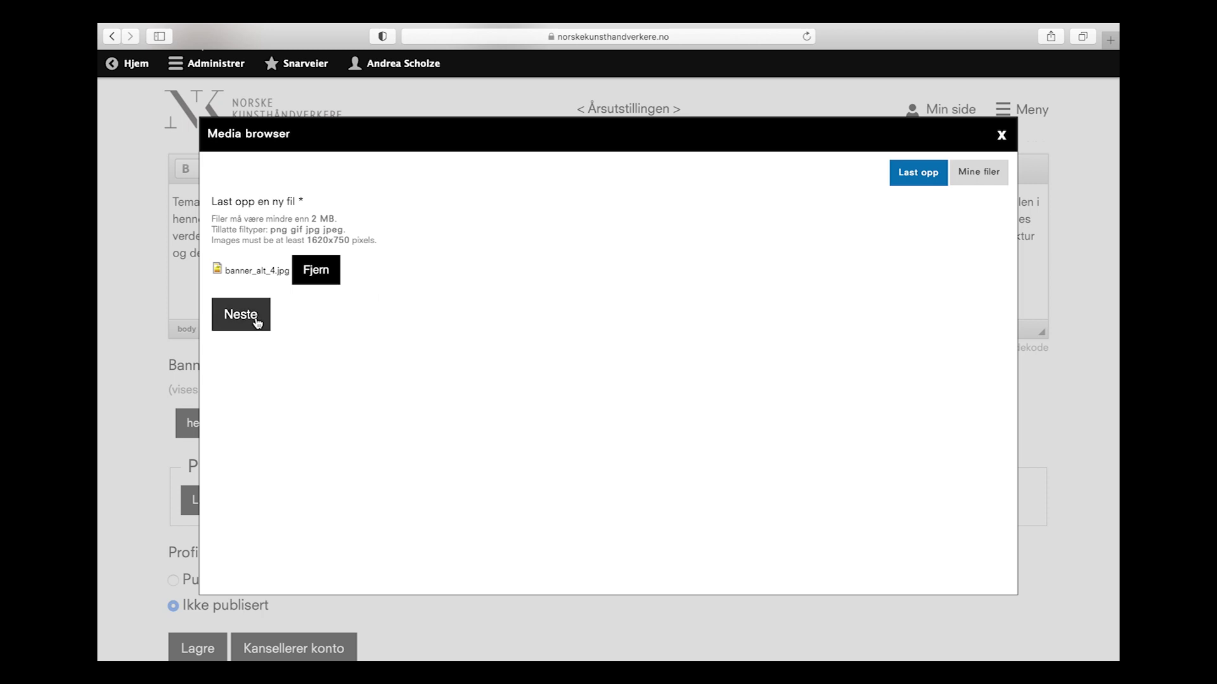
left_click(256, 321)
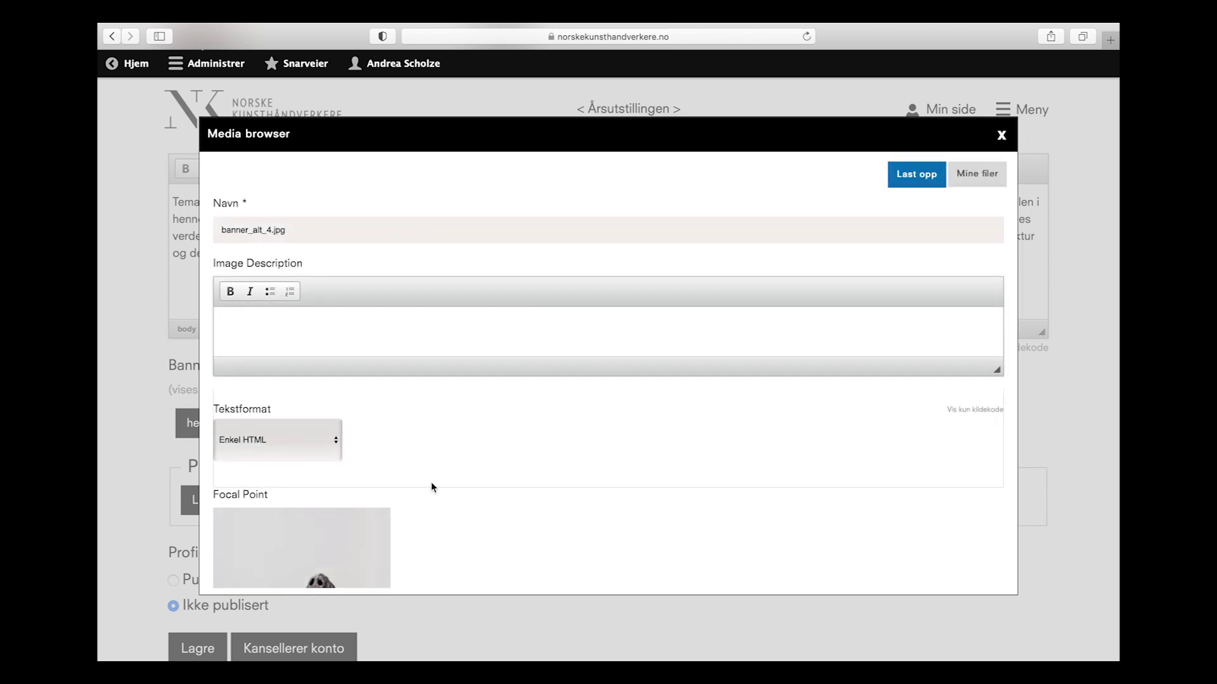
Set the banner image's focal point on the body of the seated sculpture and save the image
scroll(431, 484, "down", 2)
scroll(431, 481, "down", 5)
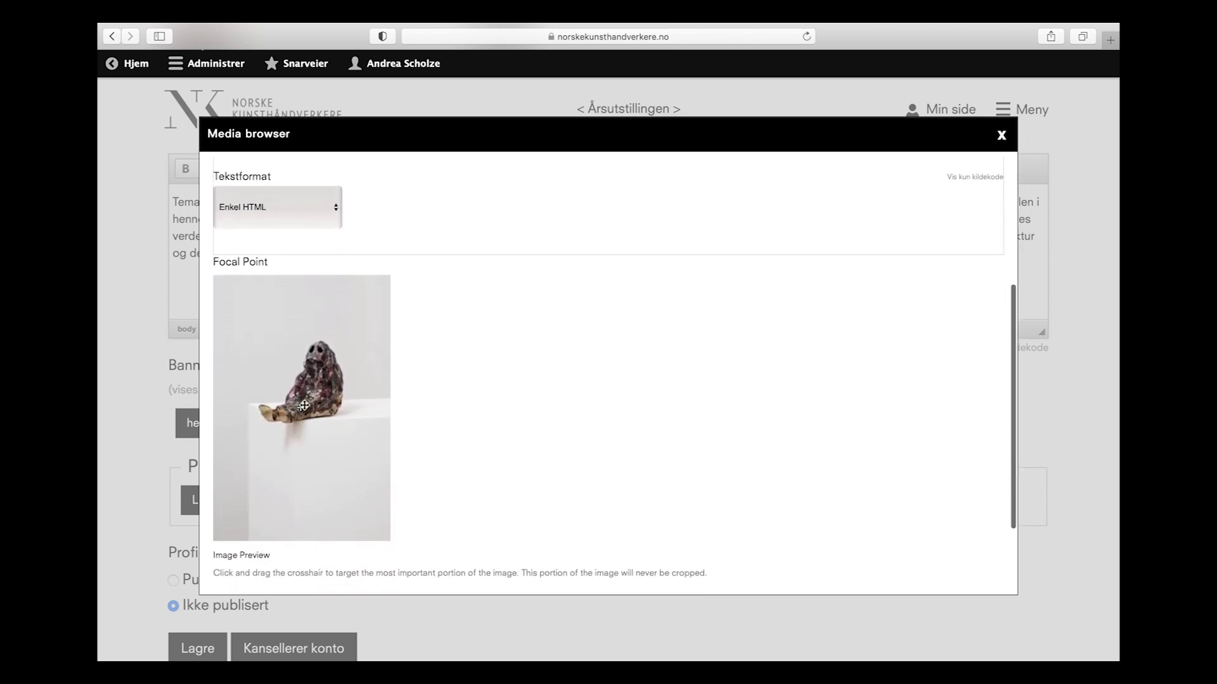
left_click_drag(314, 380, 317, 368)
left_click(315, 389)
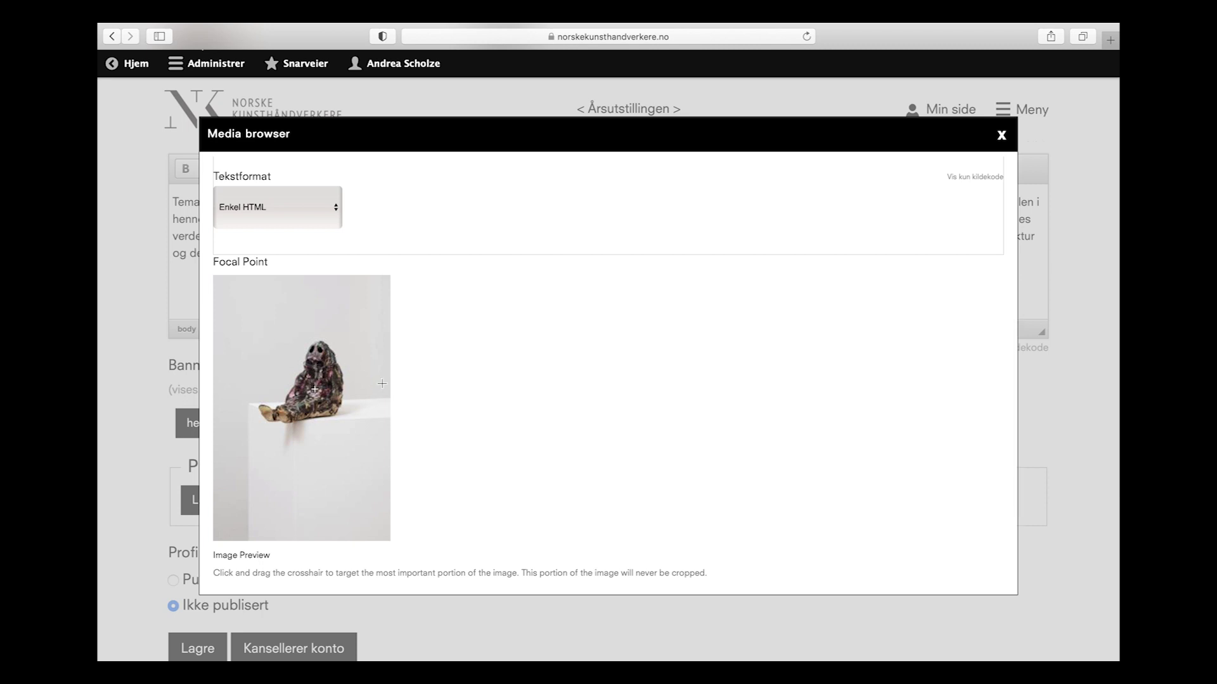
scroll(380, 383, "down", 3)
left_click(316, 557)
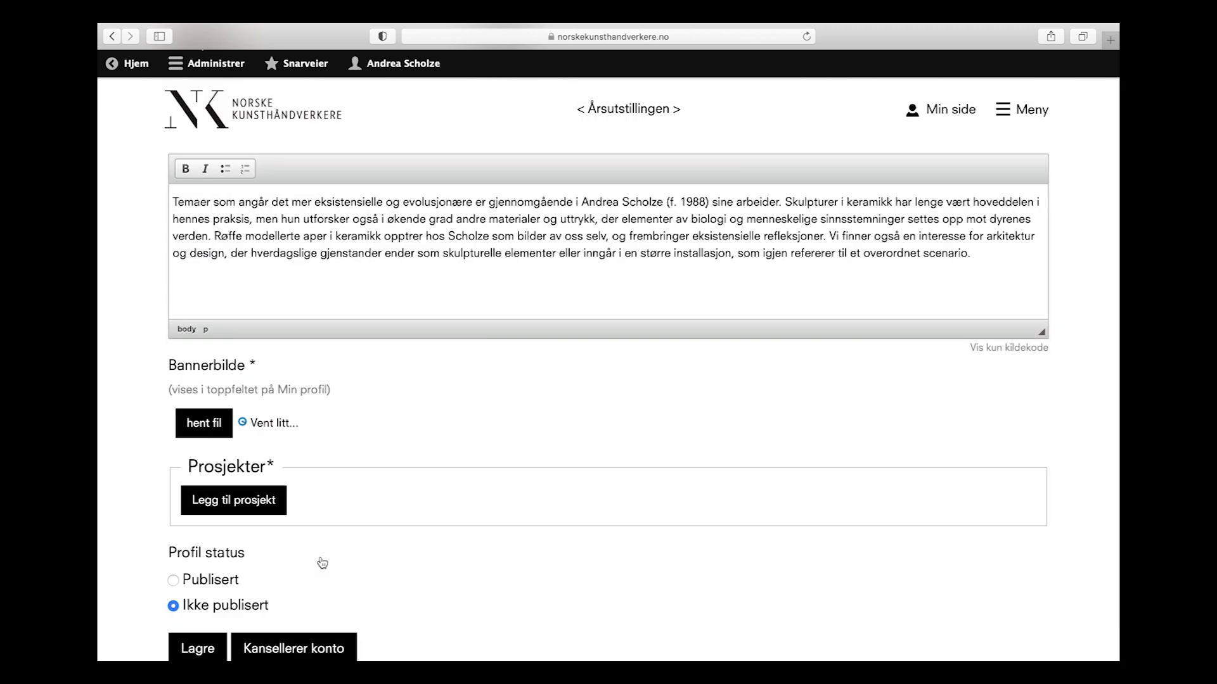
Start adding a new project in the profile's Prosjekter section
scroll(381, 589, "down", 2)
scroll(382, 588, "down", 2)
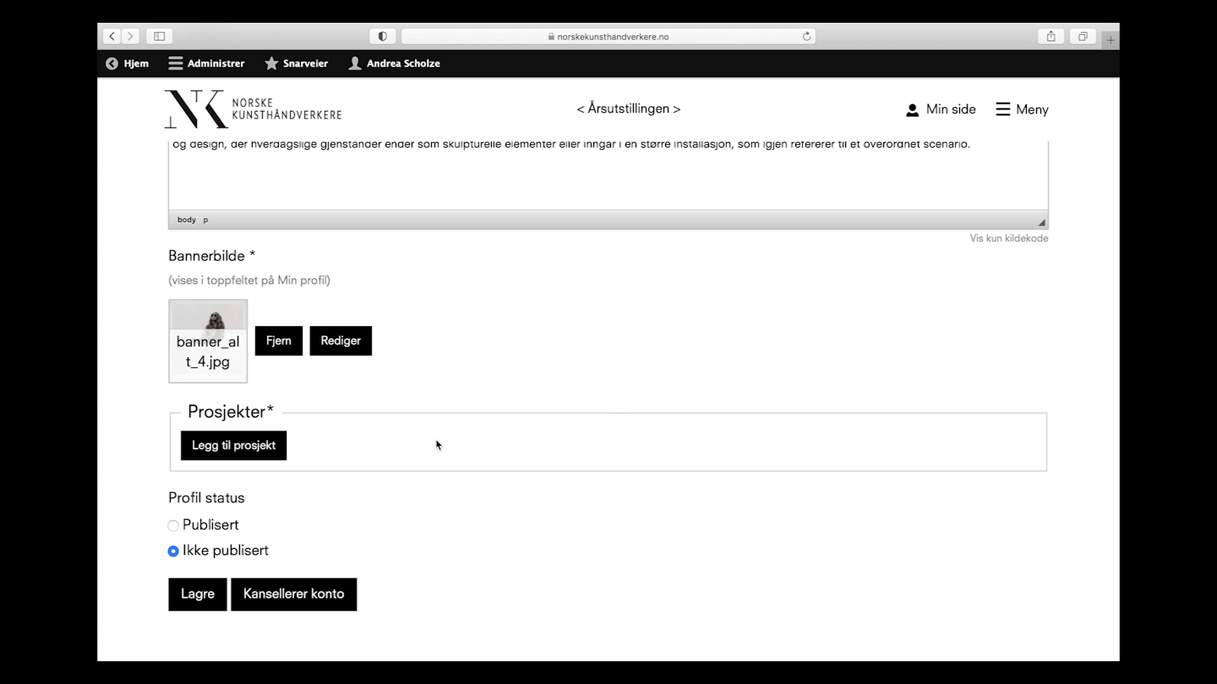
left_click(266, 445)
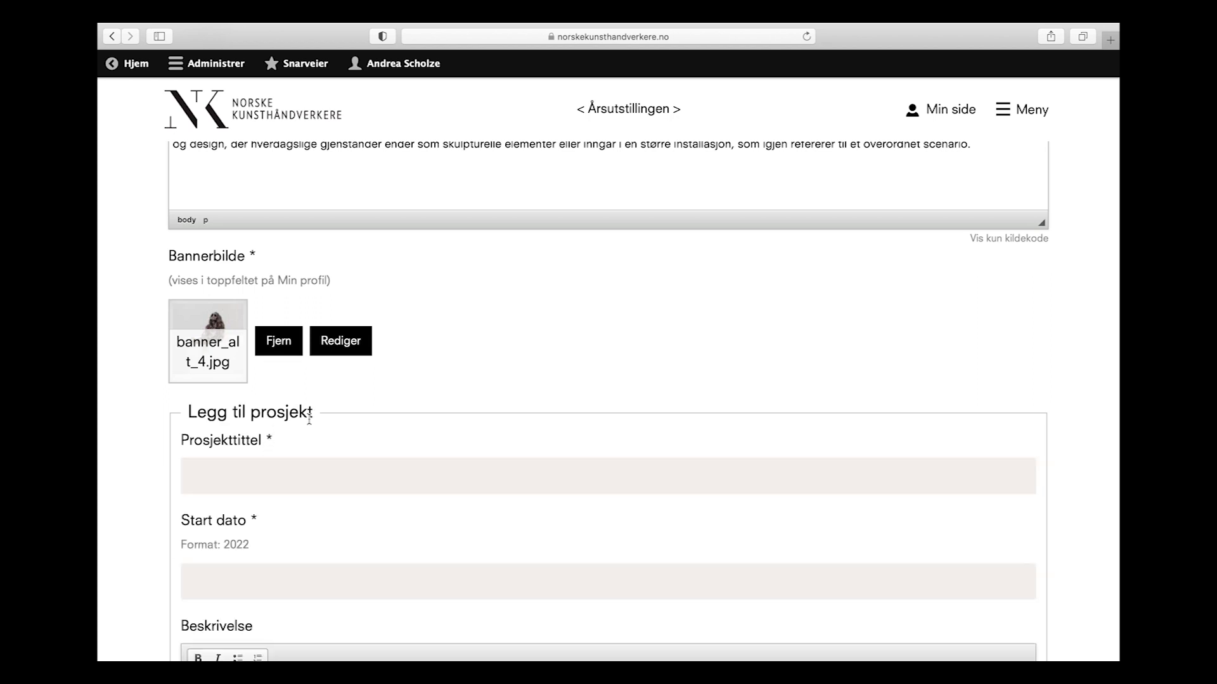
Look through the new project form's fields for title, start date, description, project images and video
scroll(344, 487, "down", 2)
scroll(344, 487, "down", 3)
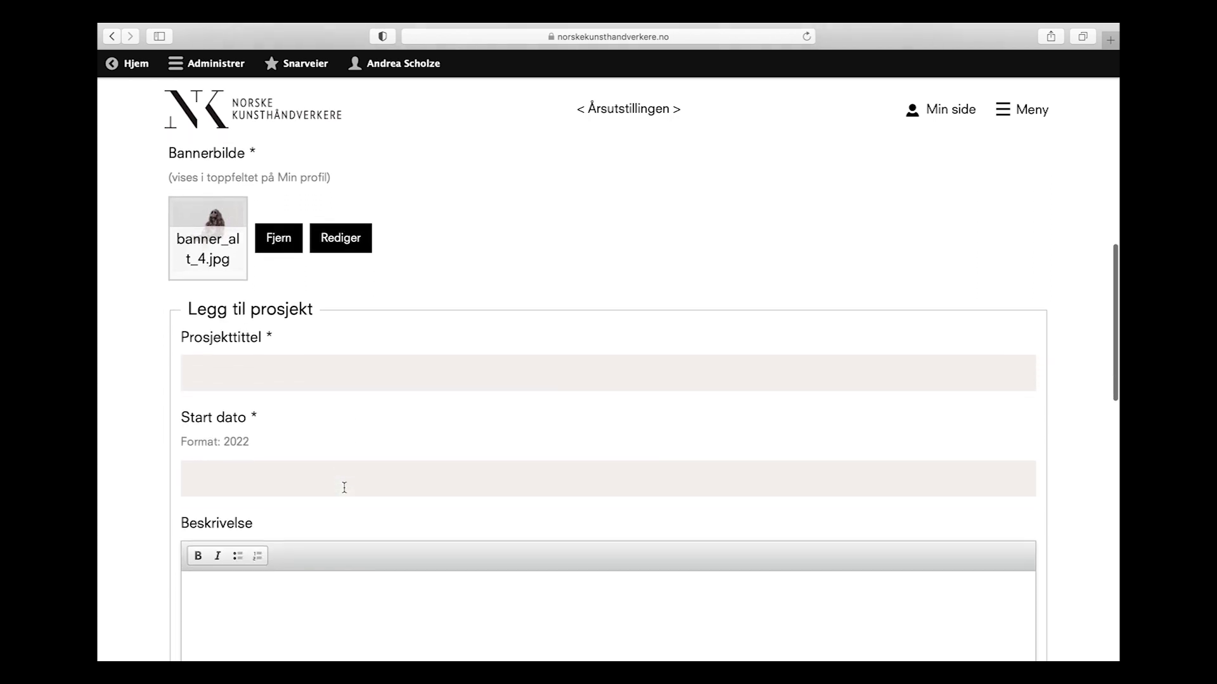
scroll(344, 487, "down", 1)
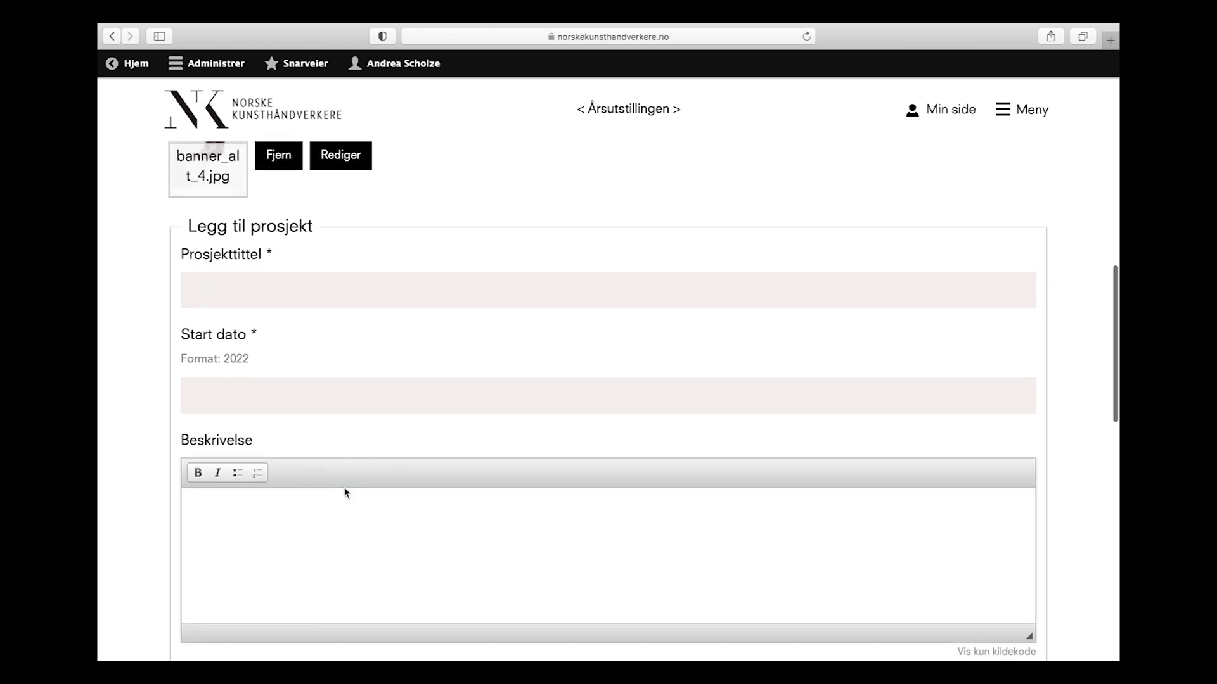
scroll(344, 488, "down", 1)
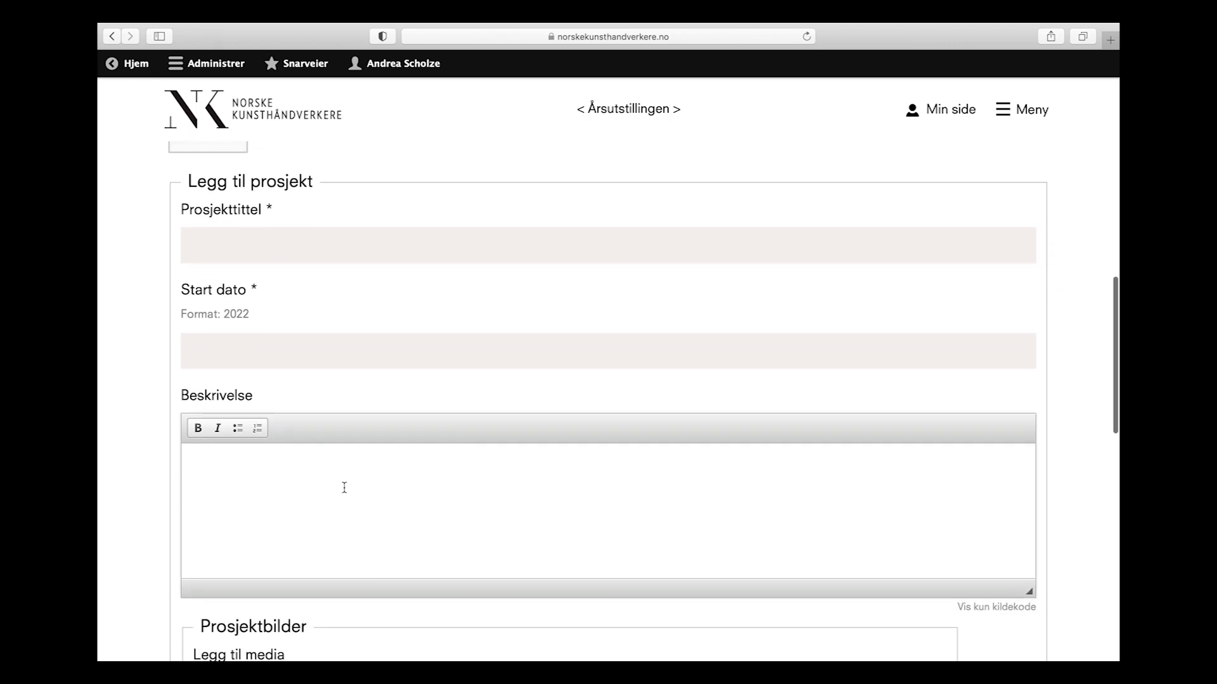
scroll(345, 487, "down", 3)
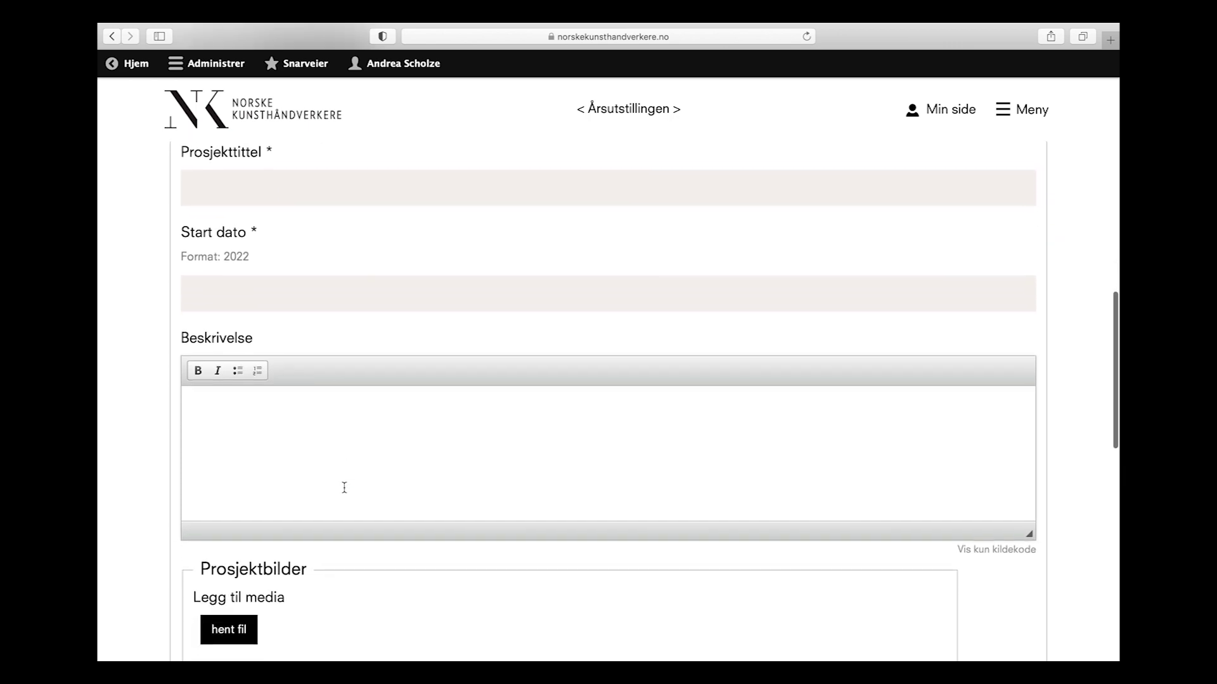
scroll(344, 487, "down", 5)
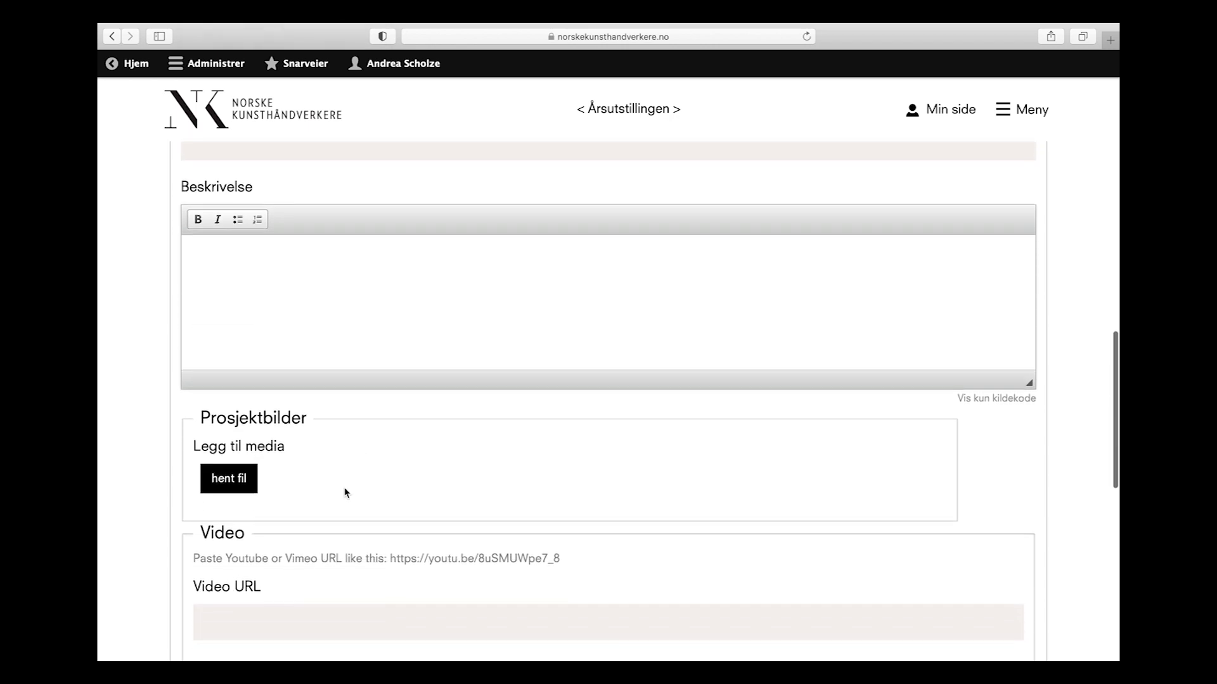
scroll(372, 467, "up", 6)
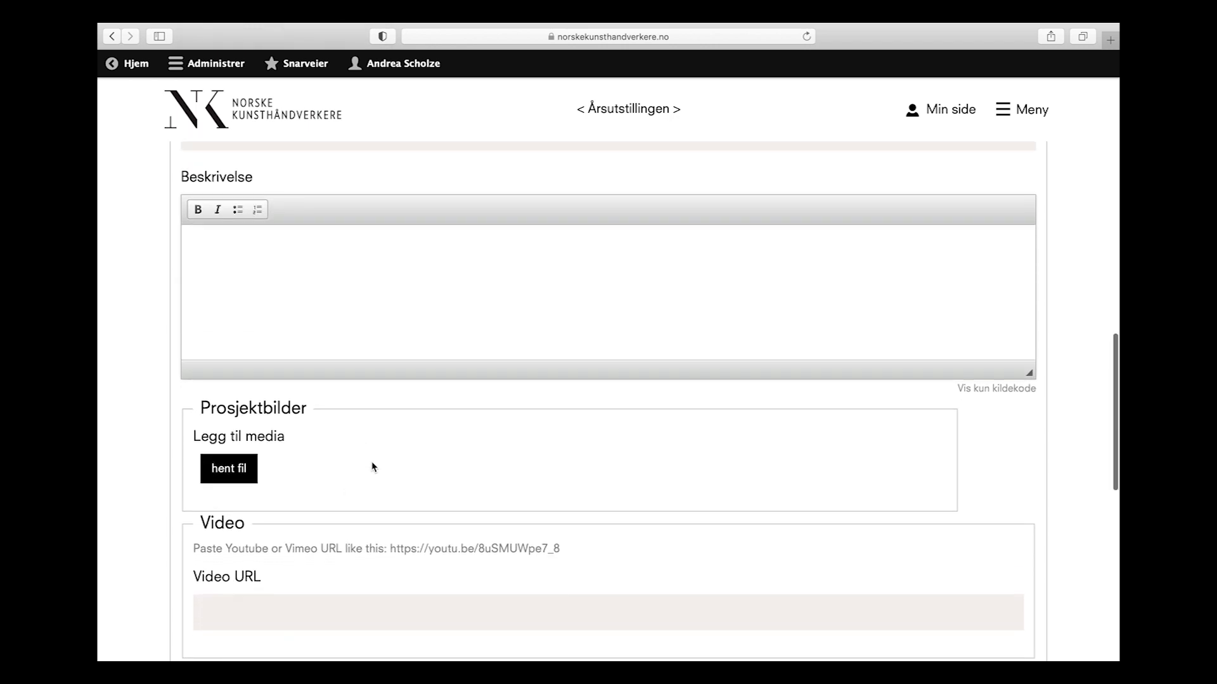
scroll(372, 467, "up", 5)
Enter "Å bare være til" as the project title and 2021 as its start date
left_click(370, 343)
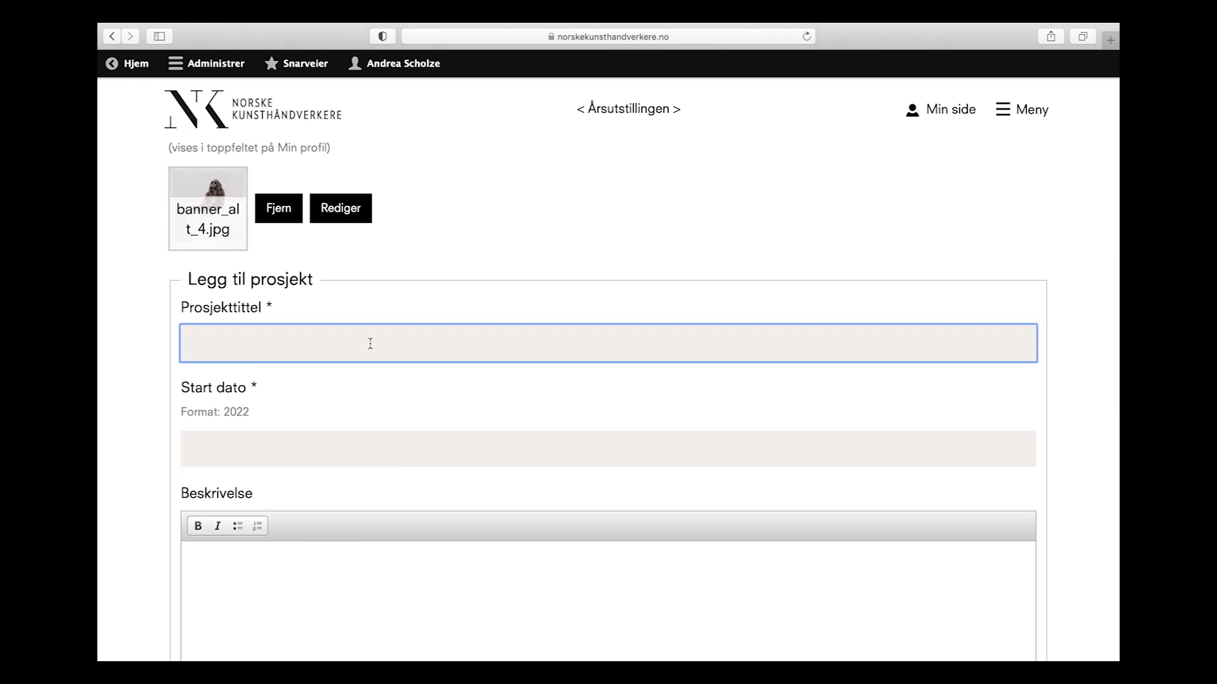
type("Å bare være til")
left_click(274, 447)
type("202")
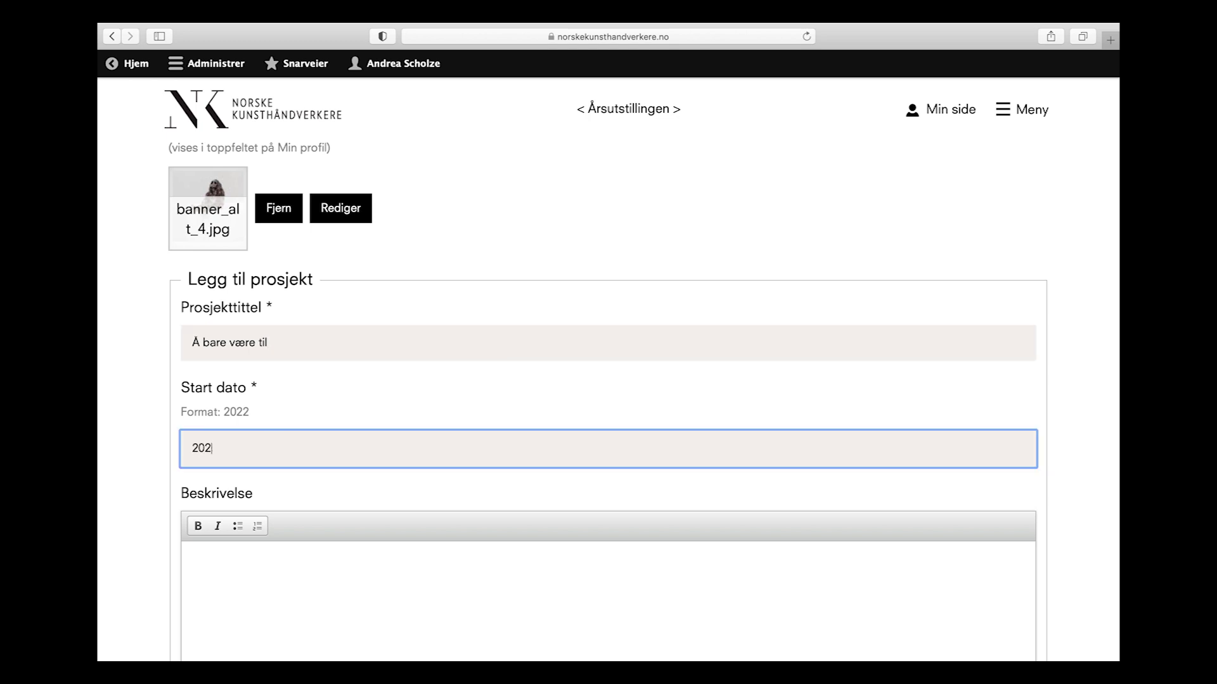
Fill in the project description with the text beginning "Til utstillingen har jeg arbeidet med en installasjon som viser flere skapninger"
left_click(359, 560)
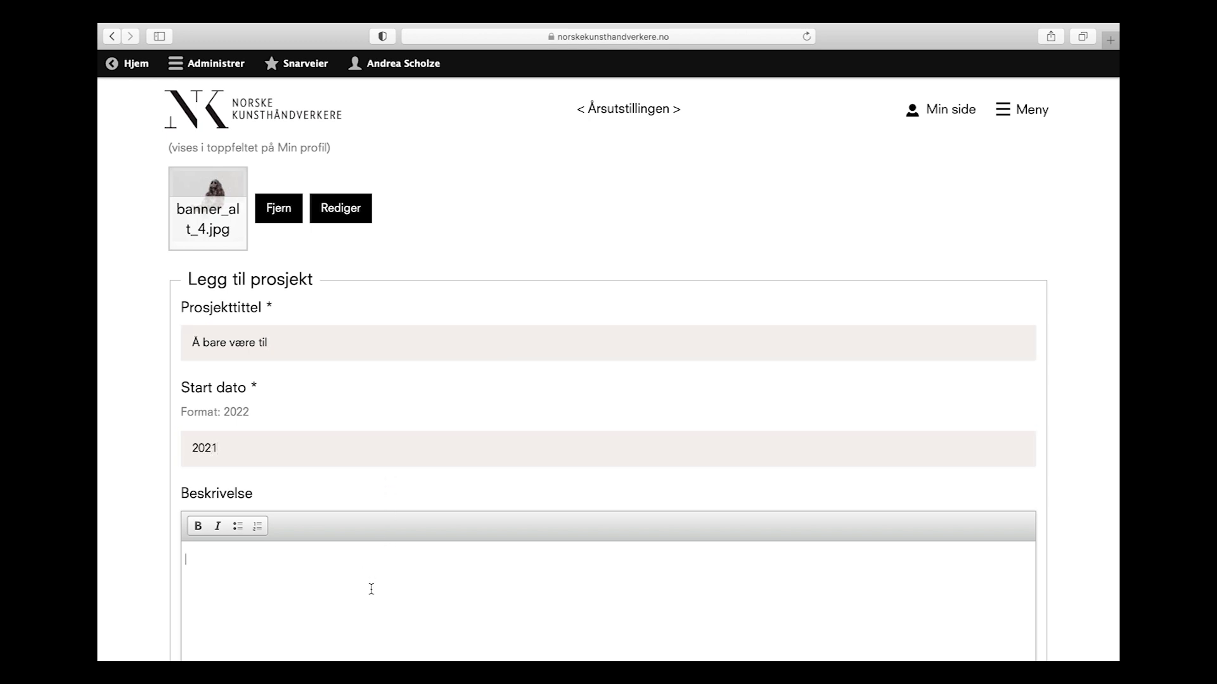
scroll(371, 589, "down", 5)
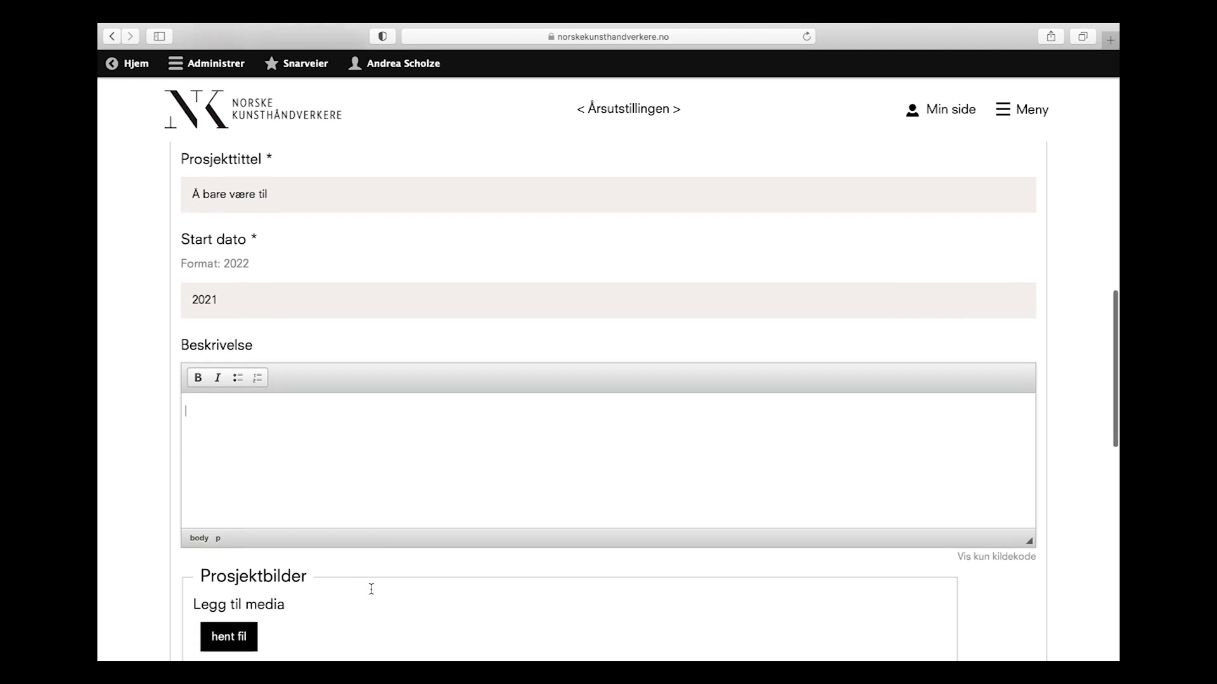
scroll(371, 589, "down", 2)
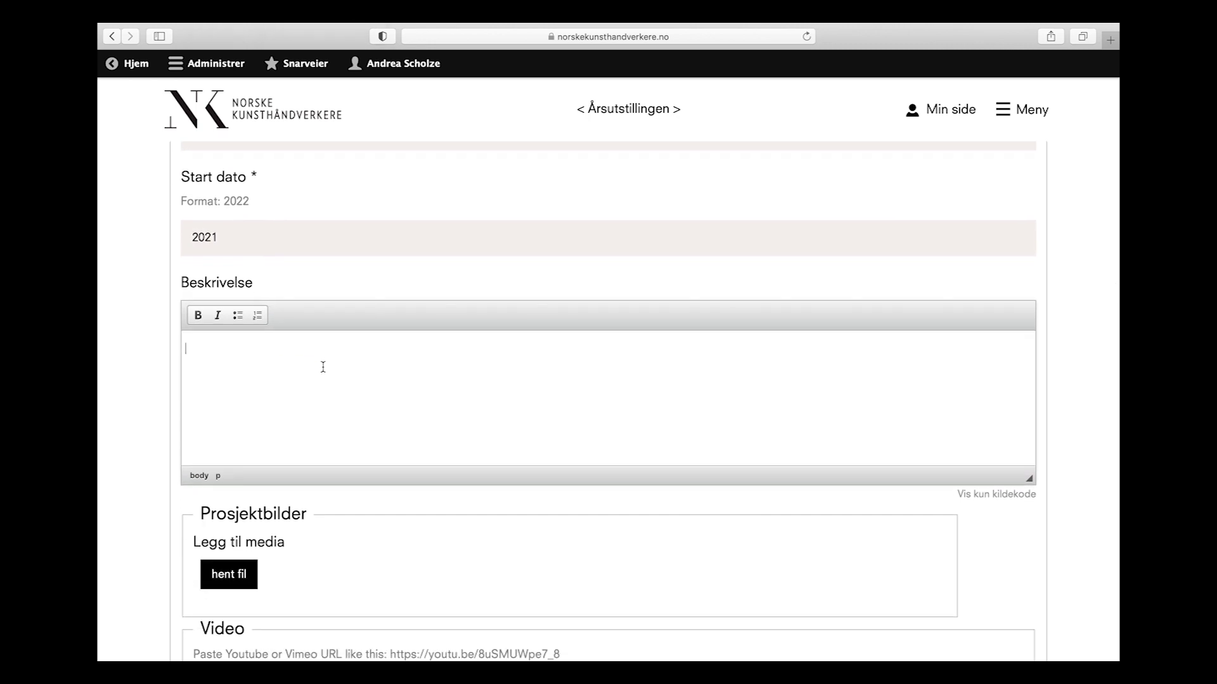
type("Til utstillingen har jeg arbeidet med en installasjon som viser flere skapninger i et skulpturlandskap som kan minne noe om en abstrahert form for natur. Det er frittstående skulpturer, veggarbeider og et videoverk. Flere av de gulvstående planteskulpturene er også lydskulpturer med sensorer som avgir lyd ved passering. Arbeidene er utført i keramikk, metall og blandet teknikk som fugeskum, tekstil, overlevelsesfolie, lakk mm.")
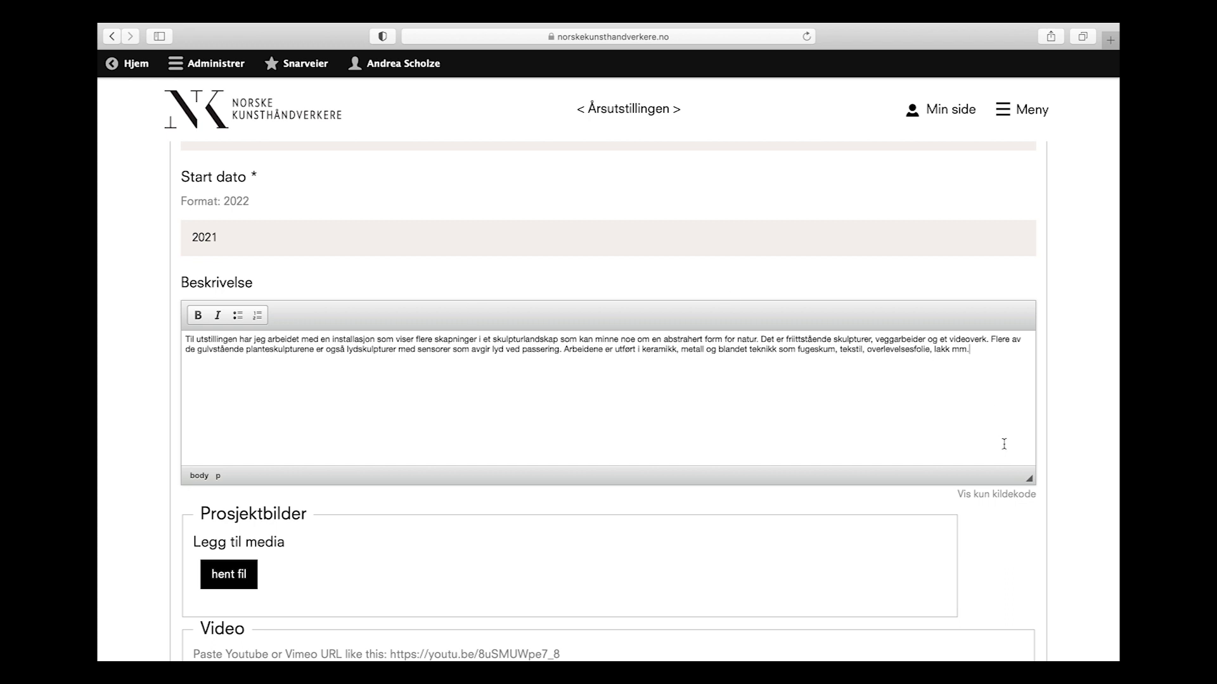
Remove the styled opening paragraph tag and the closing tag from the project description's source, and return to rich text editing
left_click(1006, 495)
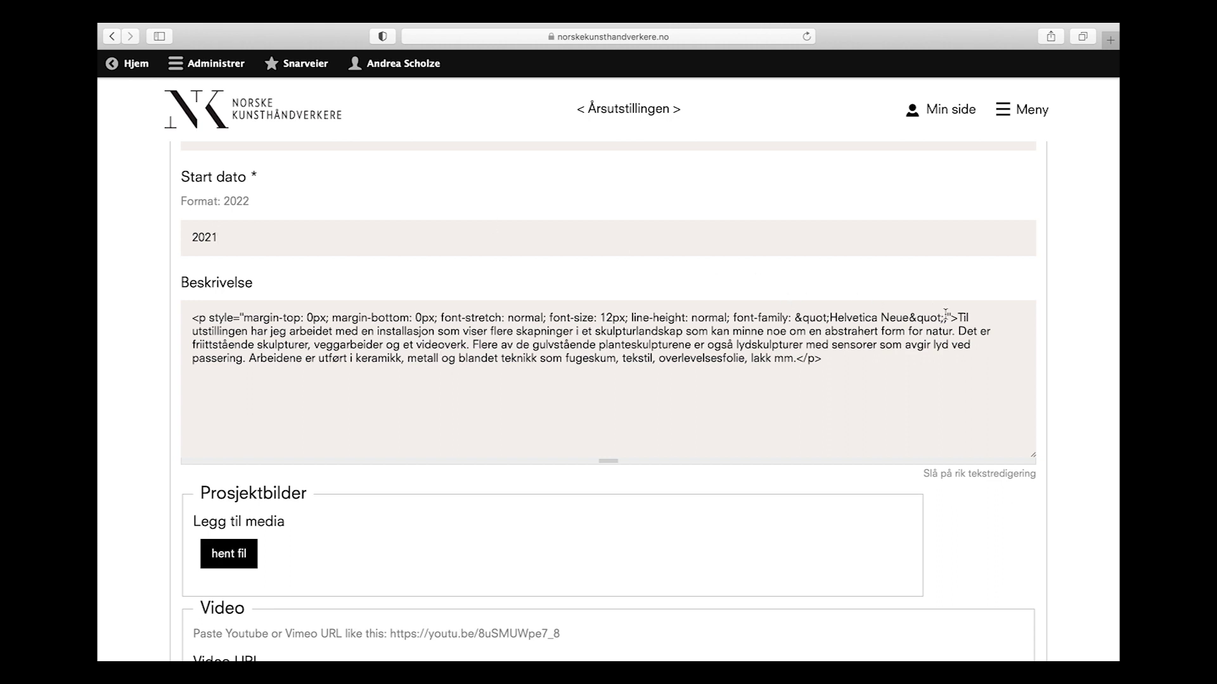
left_click_drag(956, 317, 141, 315)
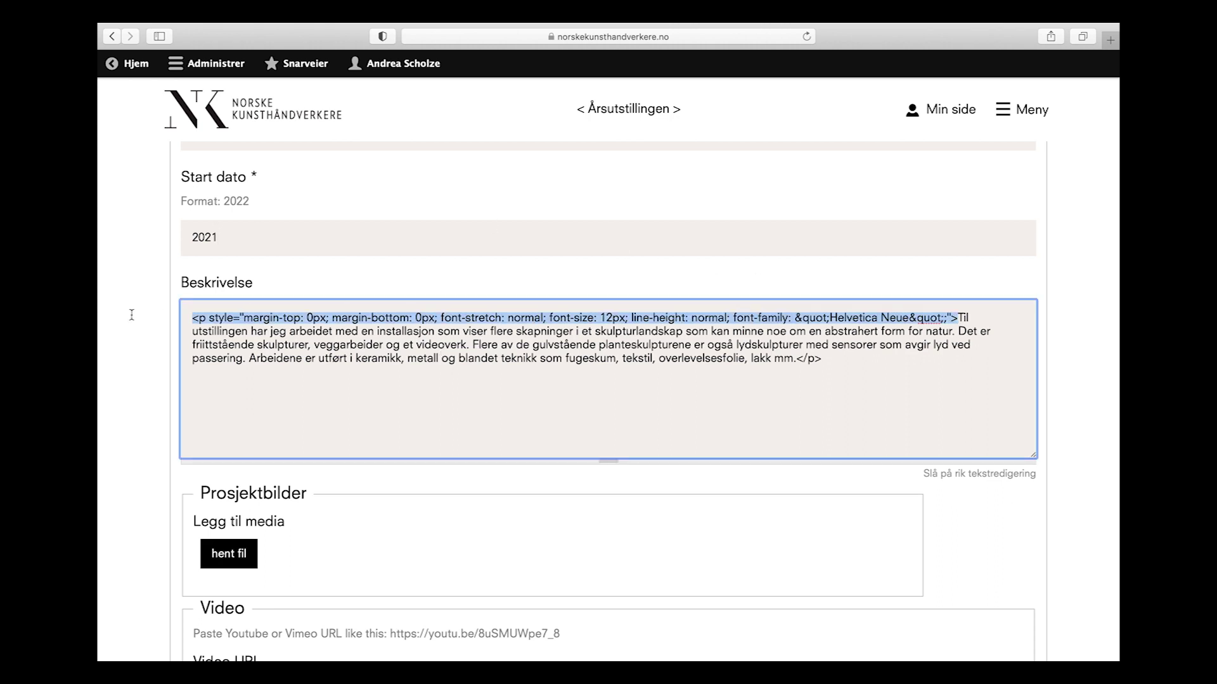
key("BackSpace")
left_click_drag(825, 345, 796, 346)
key("BackSpace")
left_click(1013, 475)
left_click(731, 408)
Choose six project images from the Skrivebord folder: the unnumbered artist photo and those numbered 2, 3, 6, 8 and 9
scroll(732, 407, "down", 5)
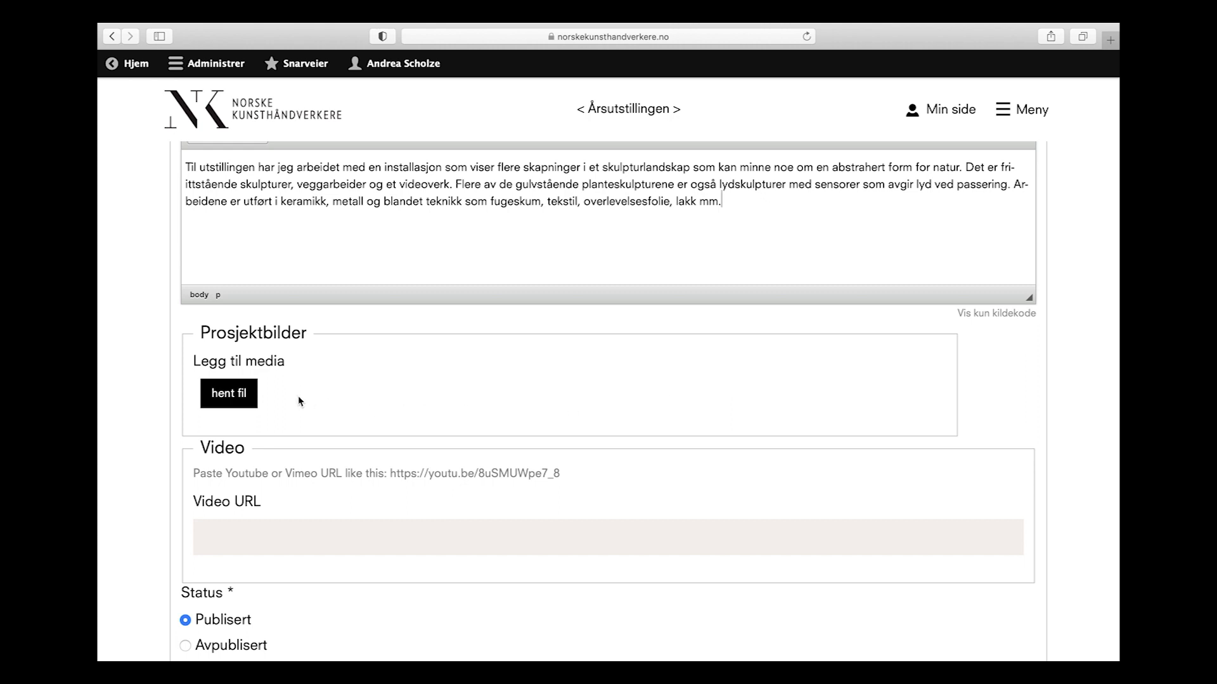
left_click(234, 396)
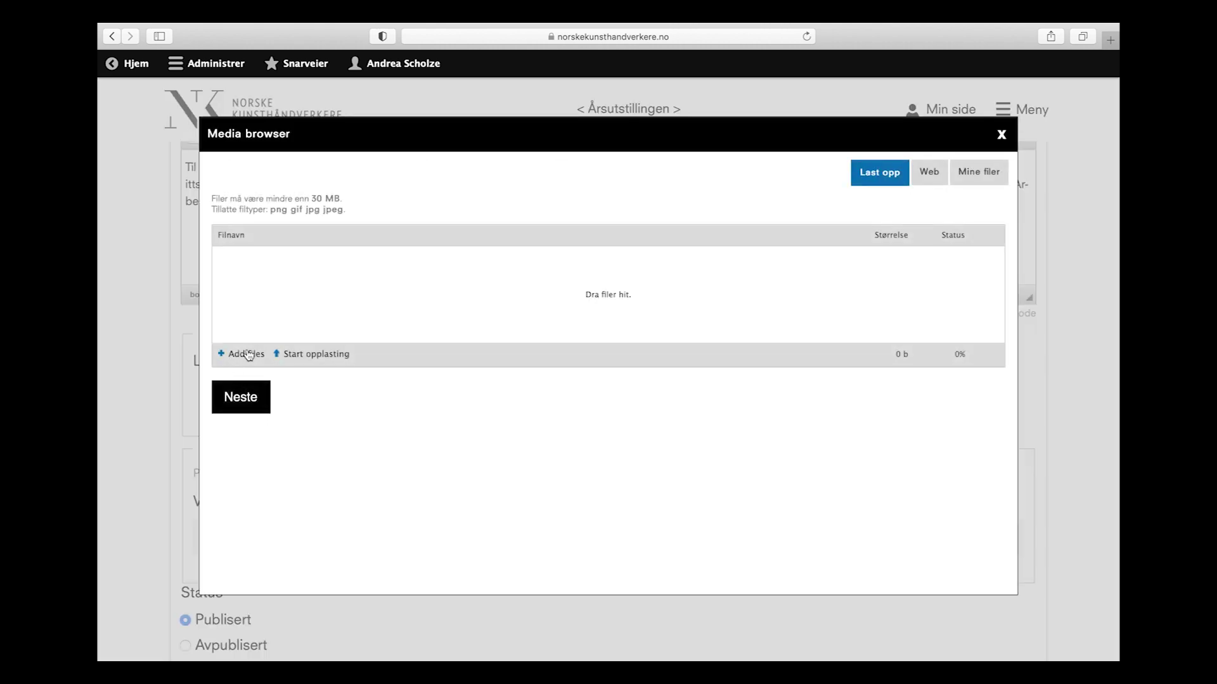
left_click(247, 353)
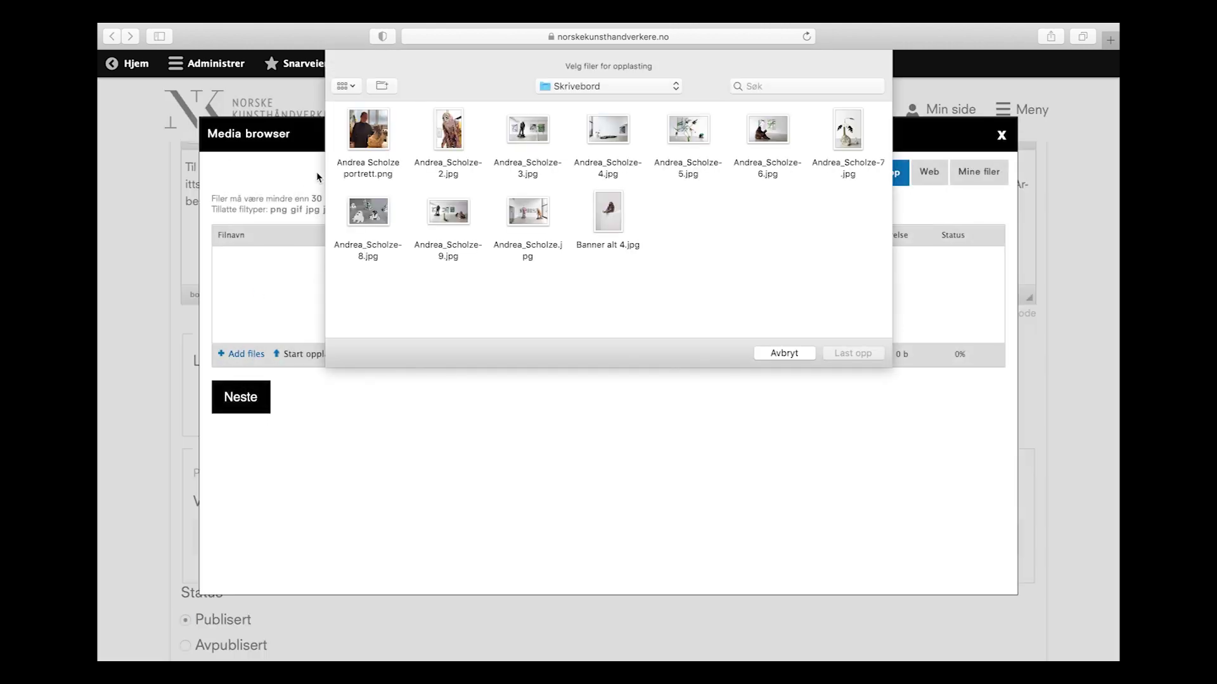
left_click(530, 216)
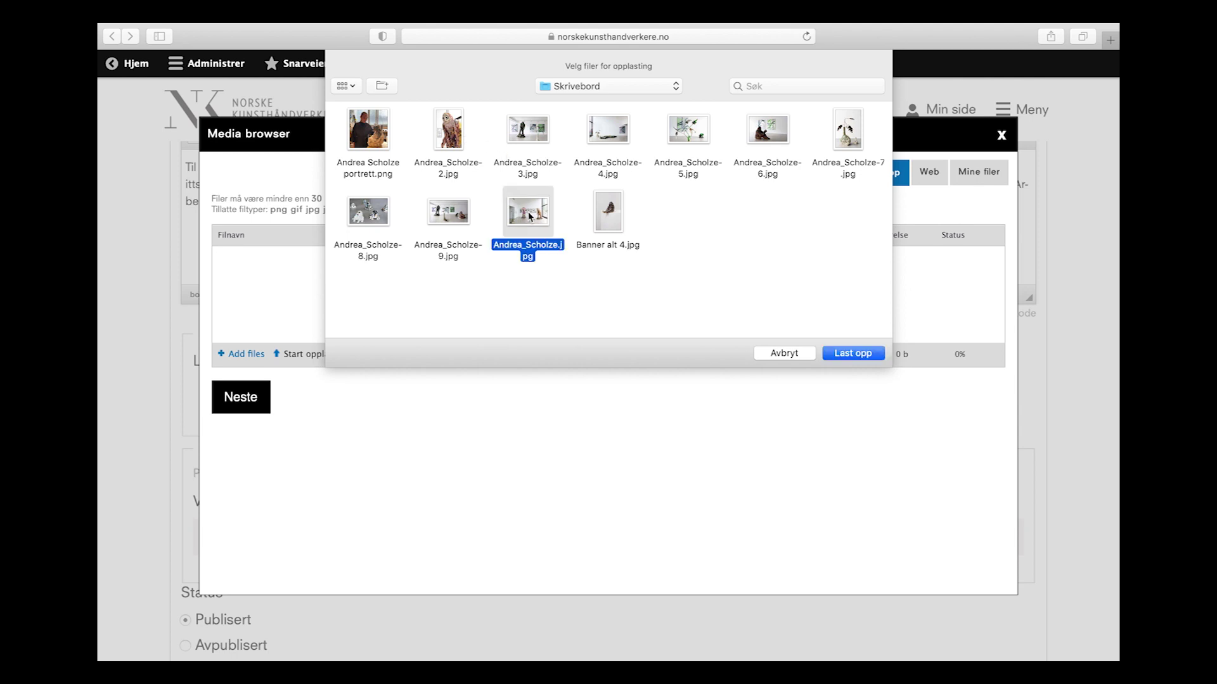
key("space")
key("space")
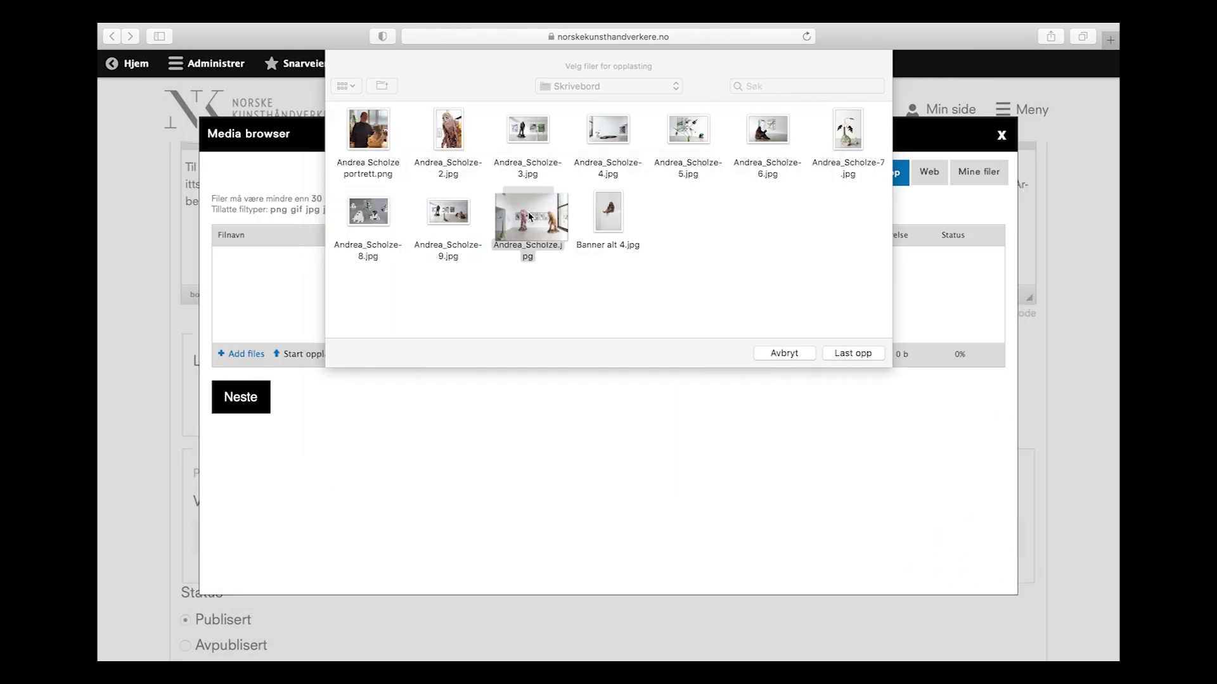
left_click(530, 134, "super")
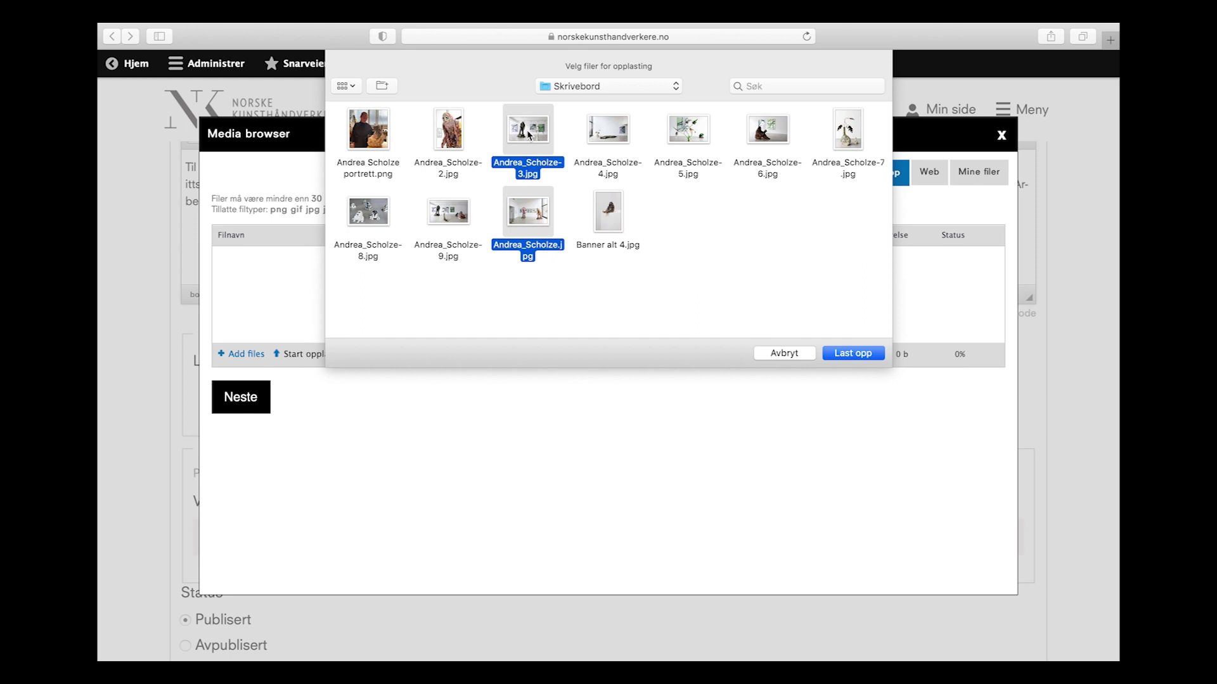
left_click(456, 134, "super")
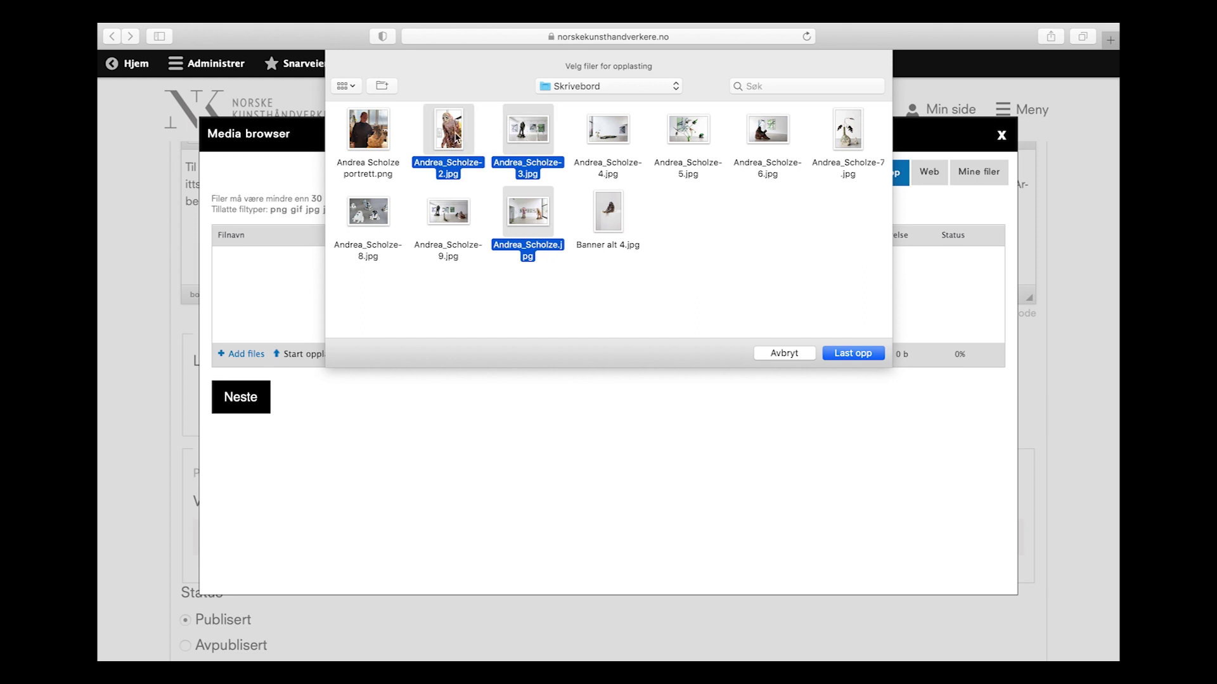
left_click(759, 134, "super")
left_click(376, 217, "super")
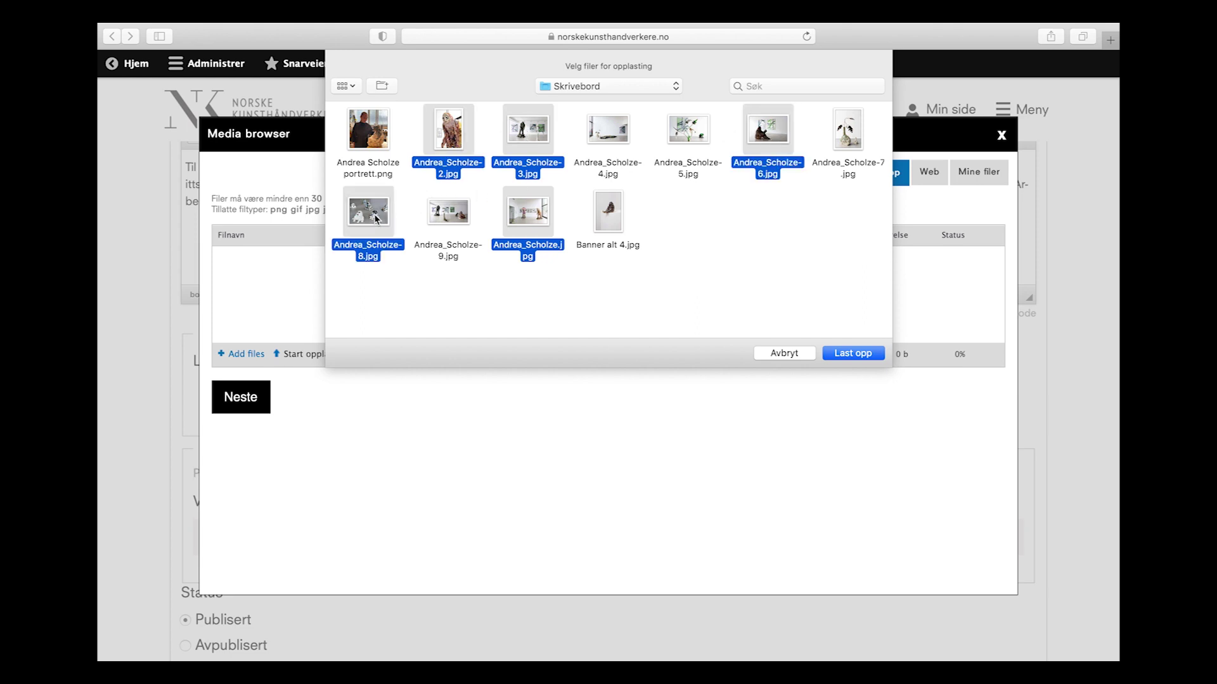
left_click(449, 226, "super")
left_click(843, 355)
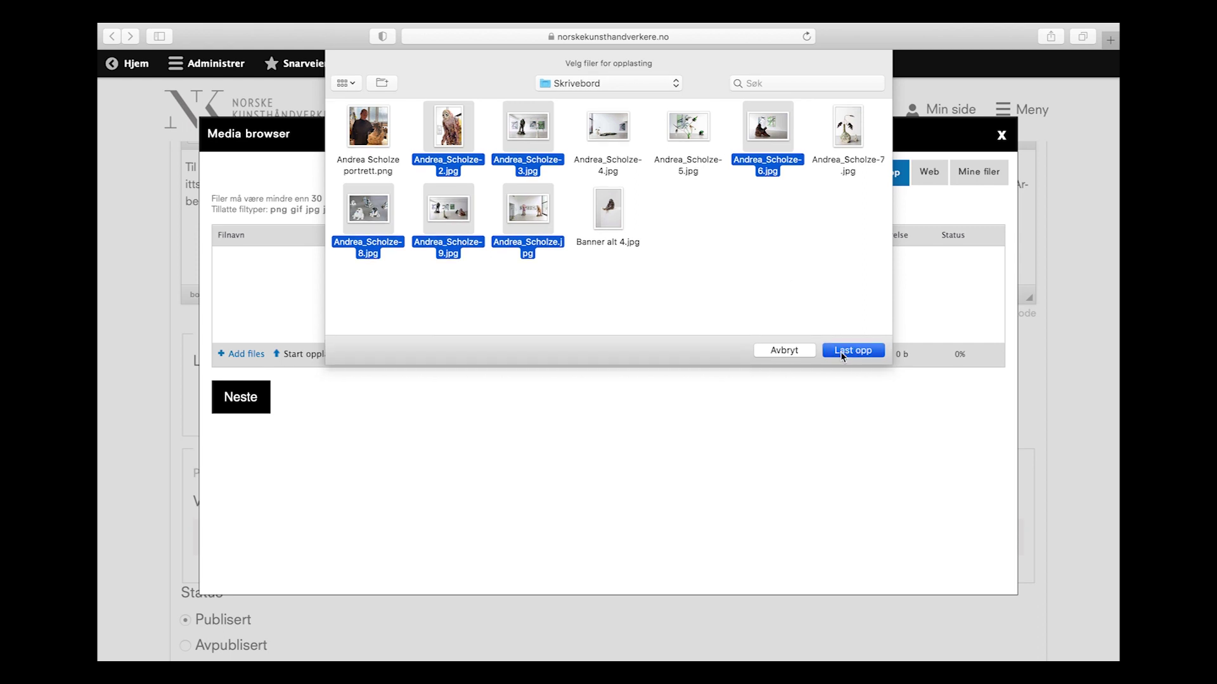
Upload the queued images and add them to the project's images
left_click(316, 356)
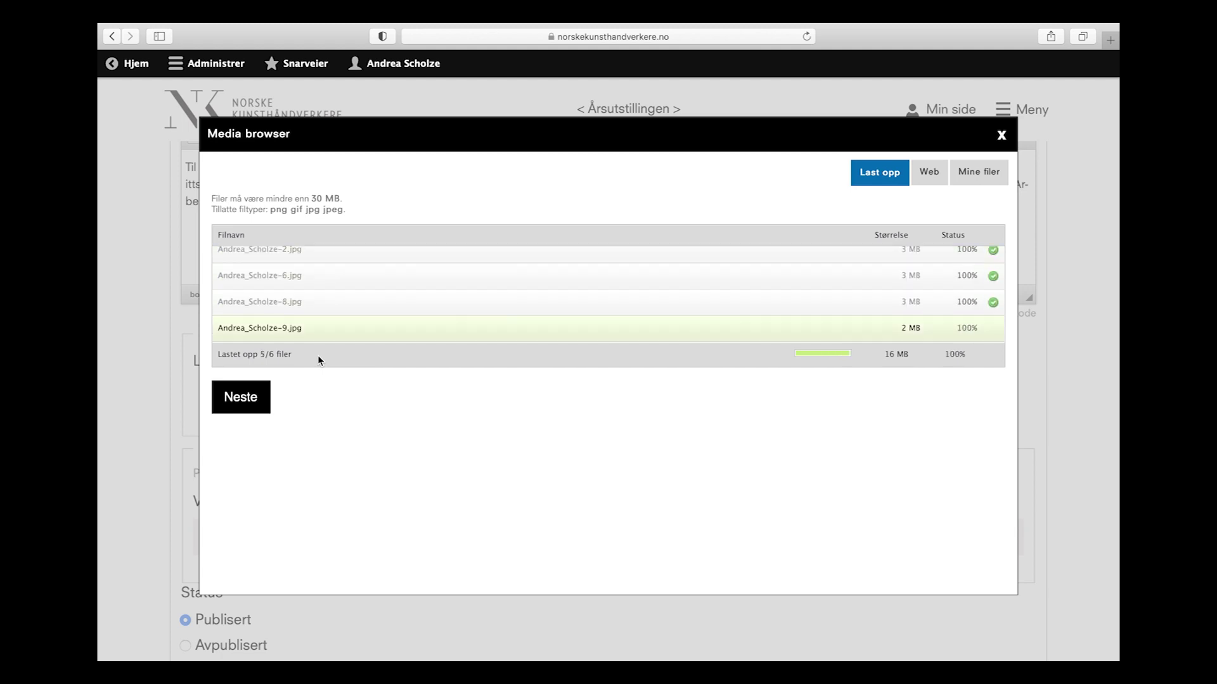
scroll(346, 293, "up", 3)
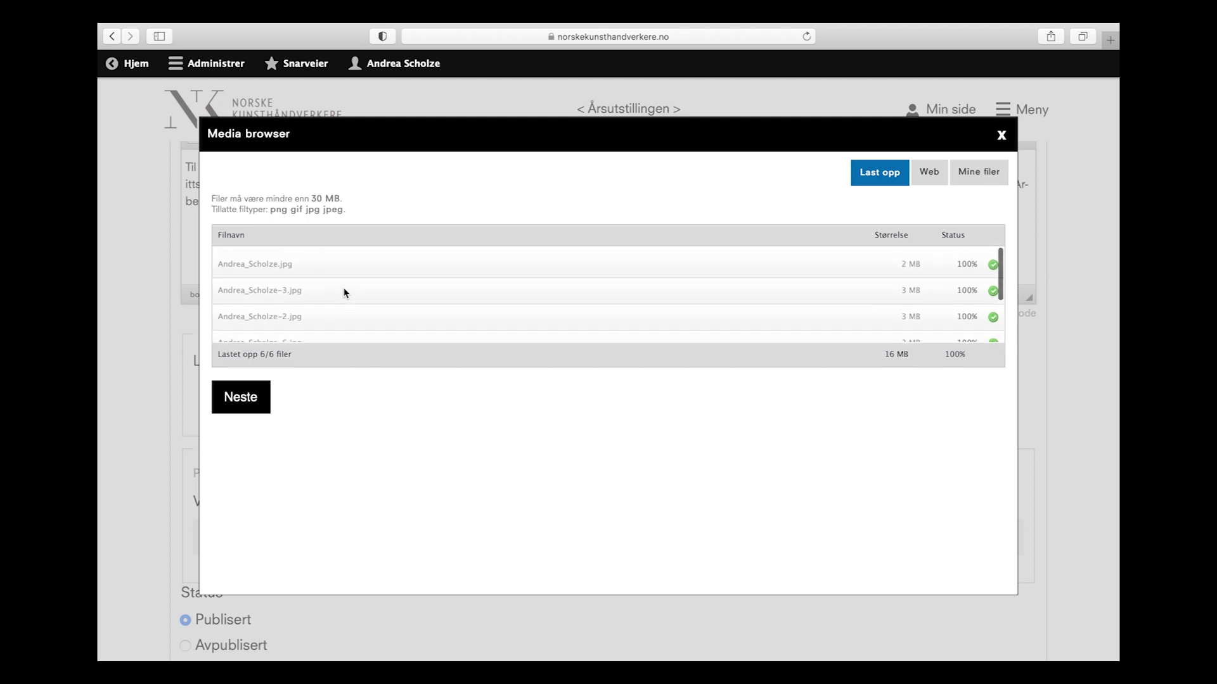
left_click(238, 403)
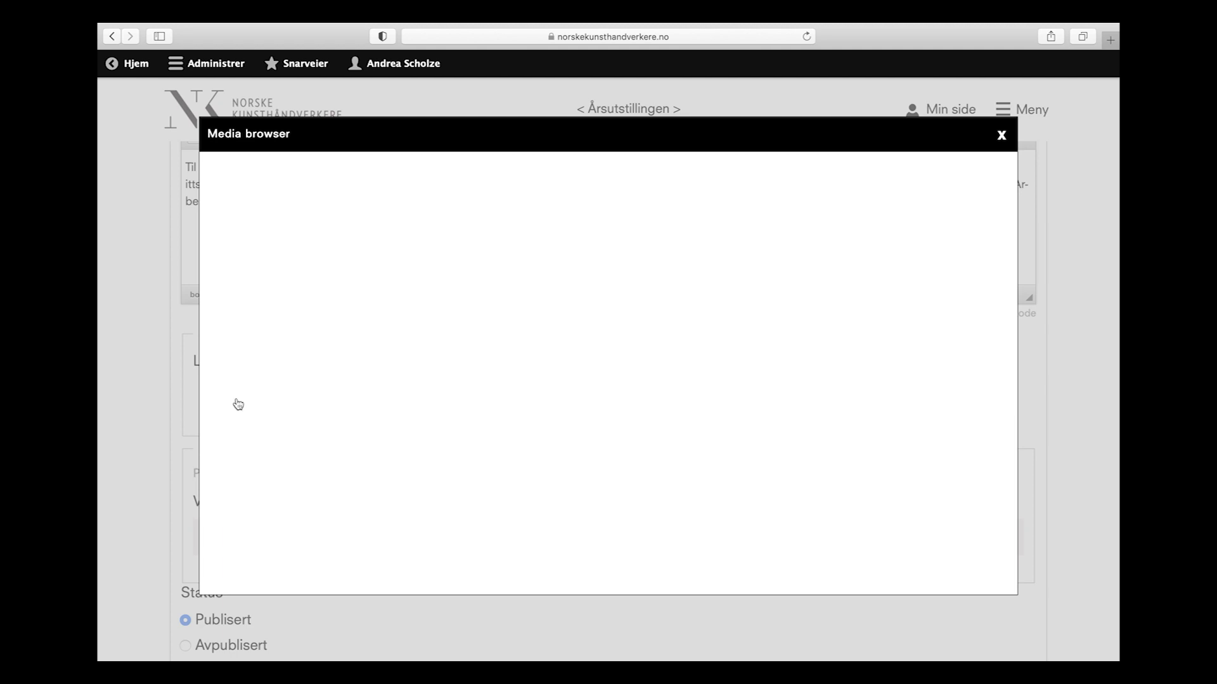
scroll(752, 431, "down", 2)
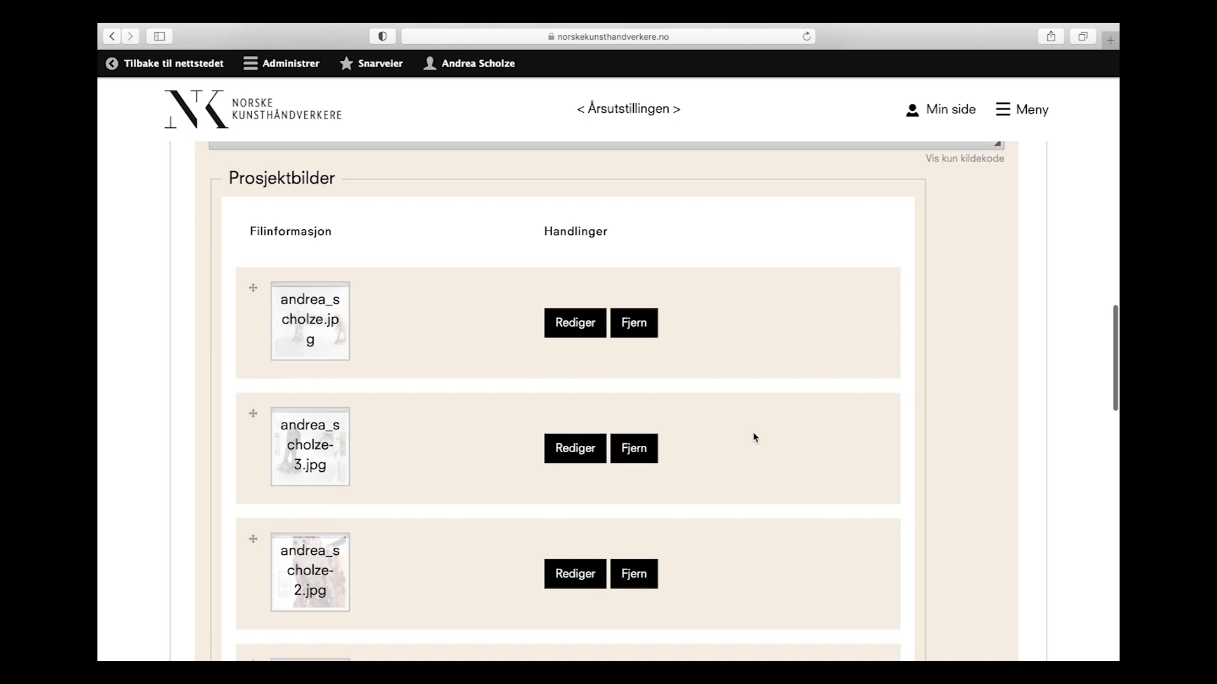
Give the first project image the description "Verkstittel. Foto:", the photographer's name and "/ Trøndelag senter for samtidskunst", with Verkstittel in italics
left_click(581, 326)
left_click(563, 306)
type("Verks")
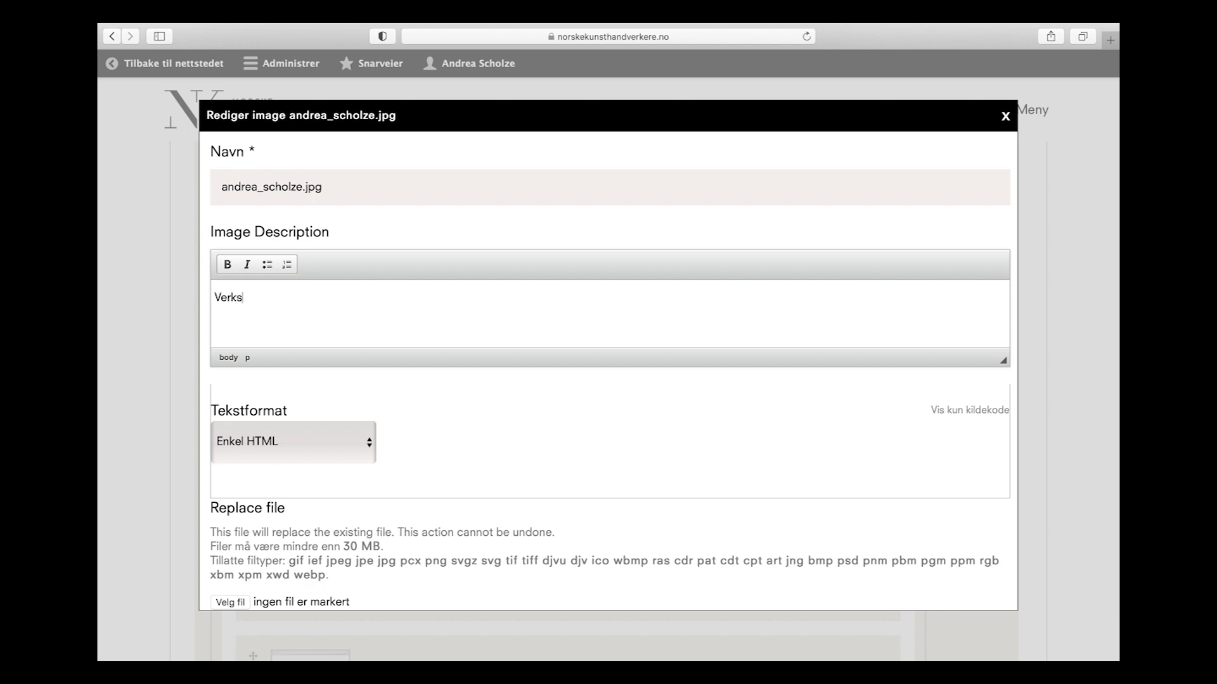
type("tittel. Foto:")
type("Susann Jamtøy / Trøndelag senter for samtidskunst")
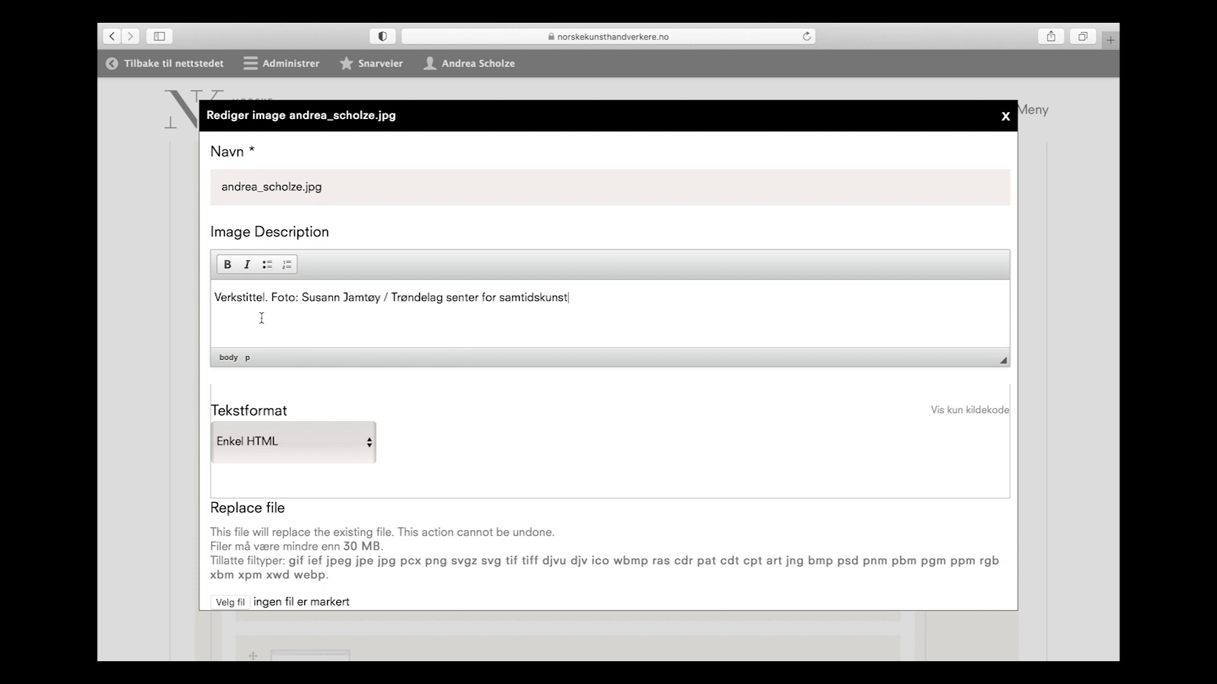
left_click_drag(265, 298, 203, 302)
left_click(247, 264)
left_click(299, 310)
Enter the photographer's name and "/ Trøndelag senter for samtidskunst" as the image's photo credit and save the image
scroll(436, 412, "down", 10)
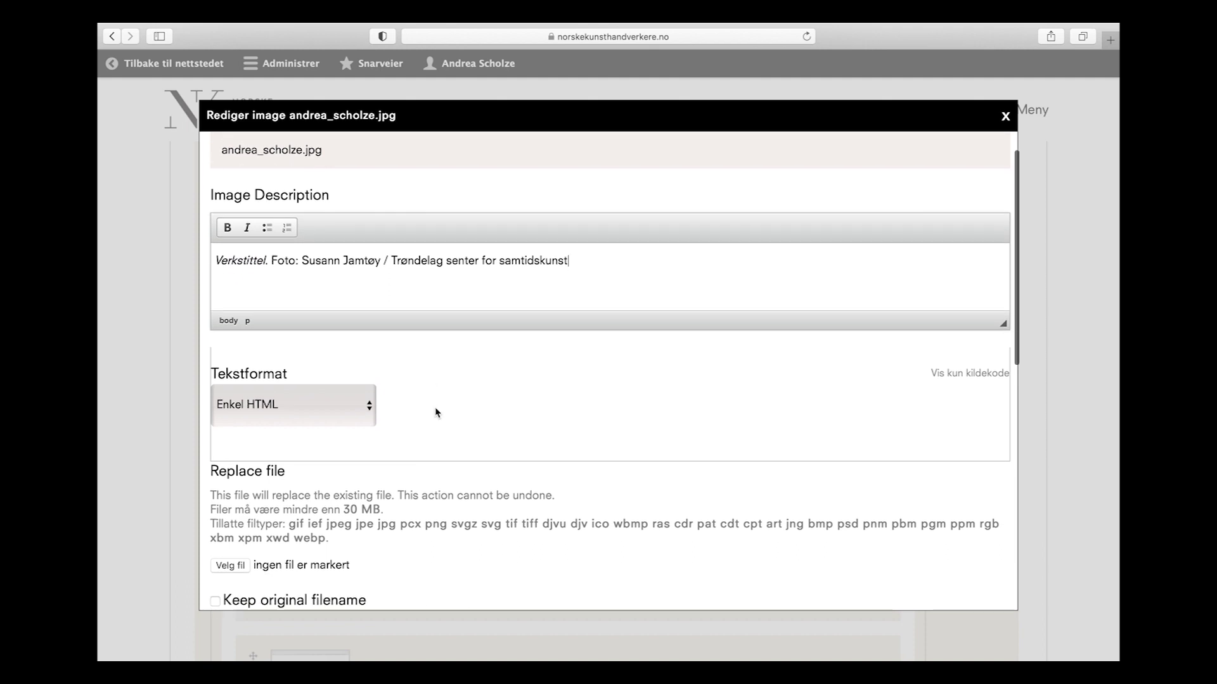
left_click(413, 526)
type("Susann Jamtøy / Trøndelag senter for samtidskunst")
scroll(412, 531, "down", 5)
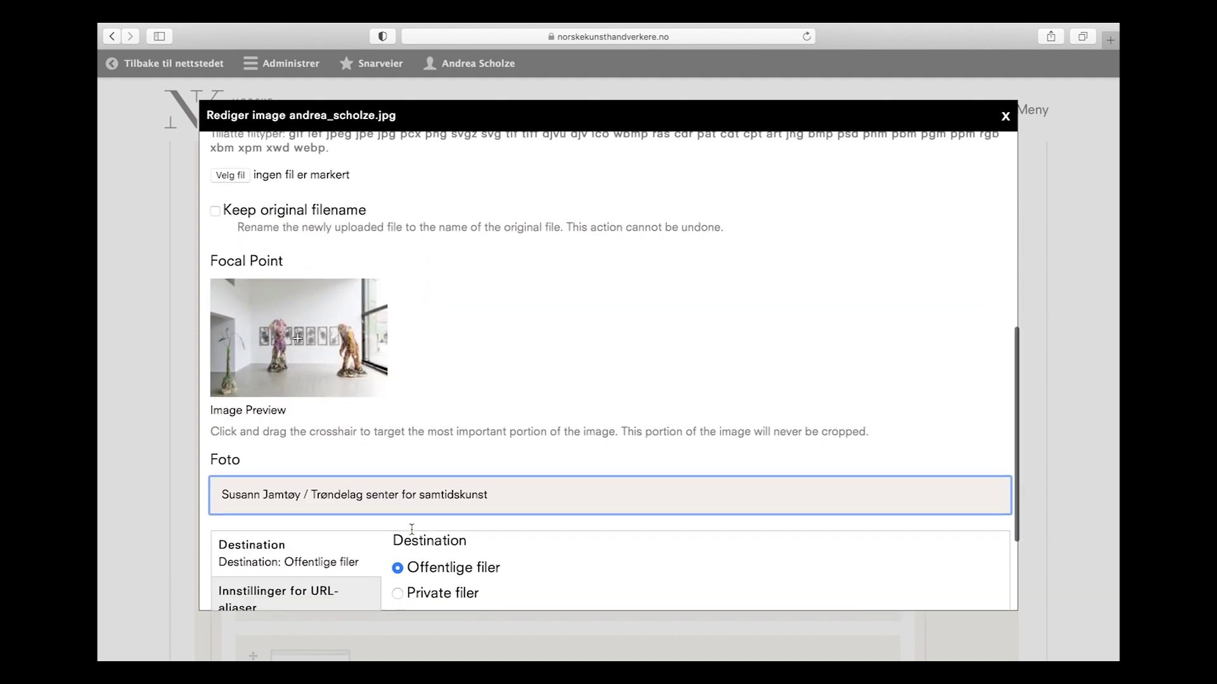
left_click(241, 582)
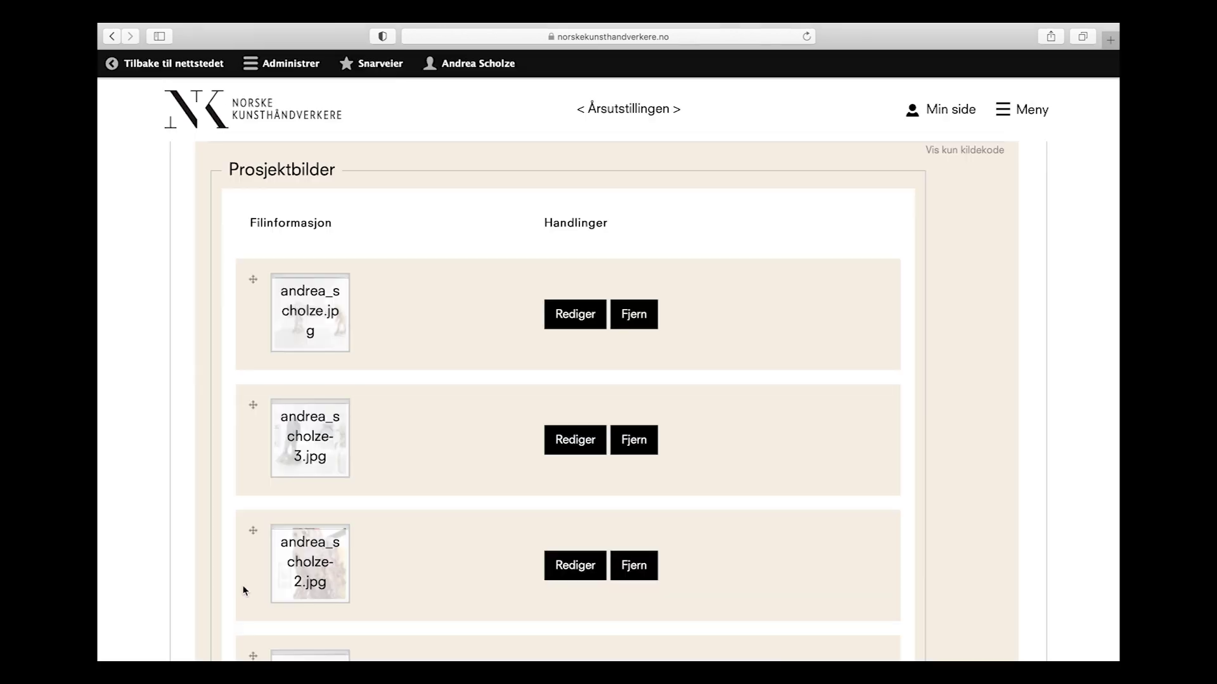
scroll(241, 583, "down", 15)
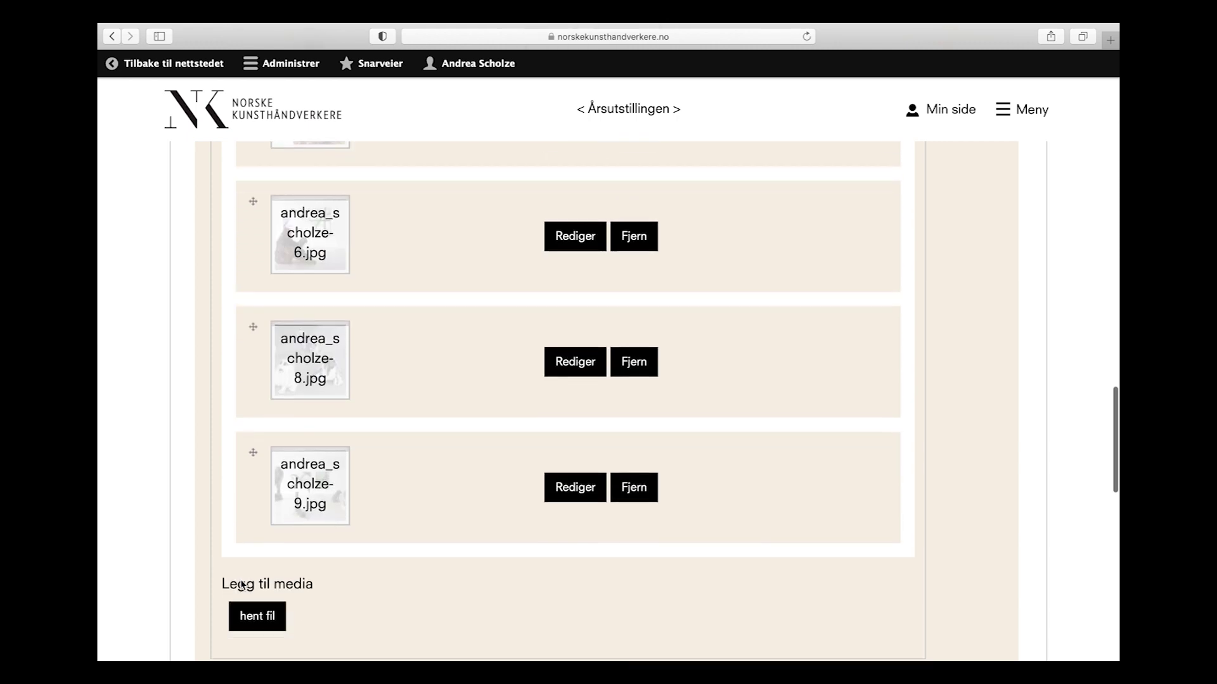
left_click(264, 498)
scroll(494, 448, "down", 5)
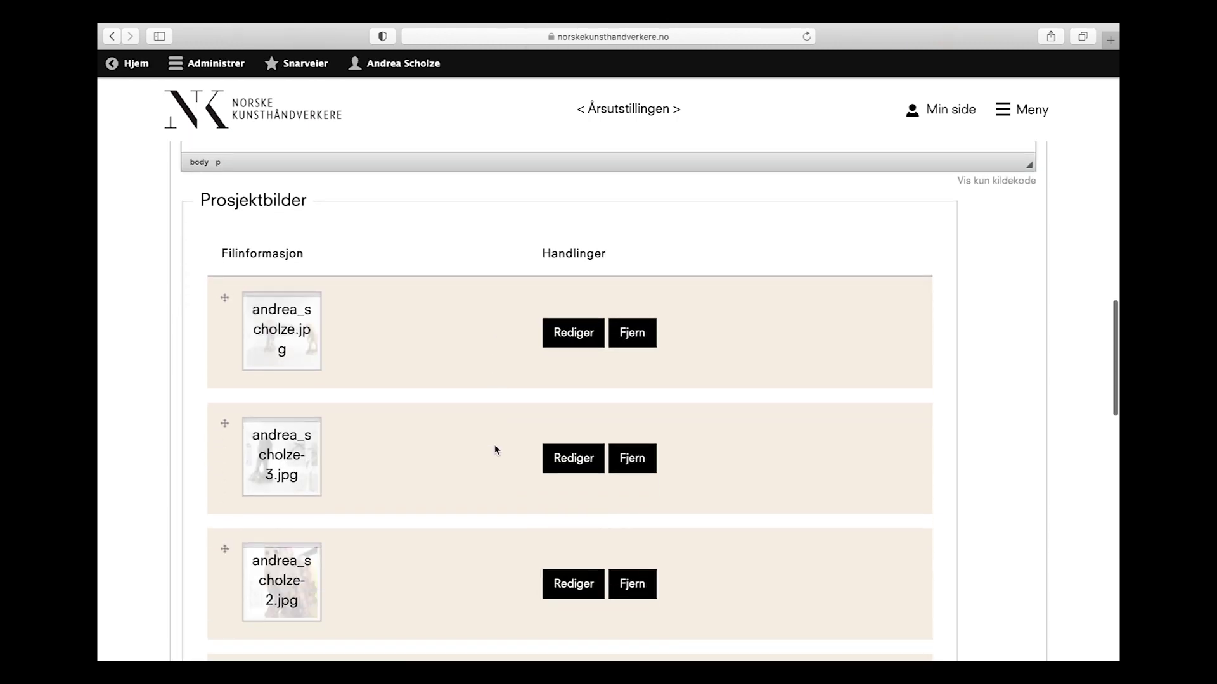
scroll(494, 449, "down", 5)
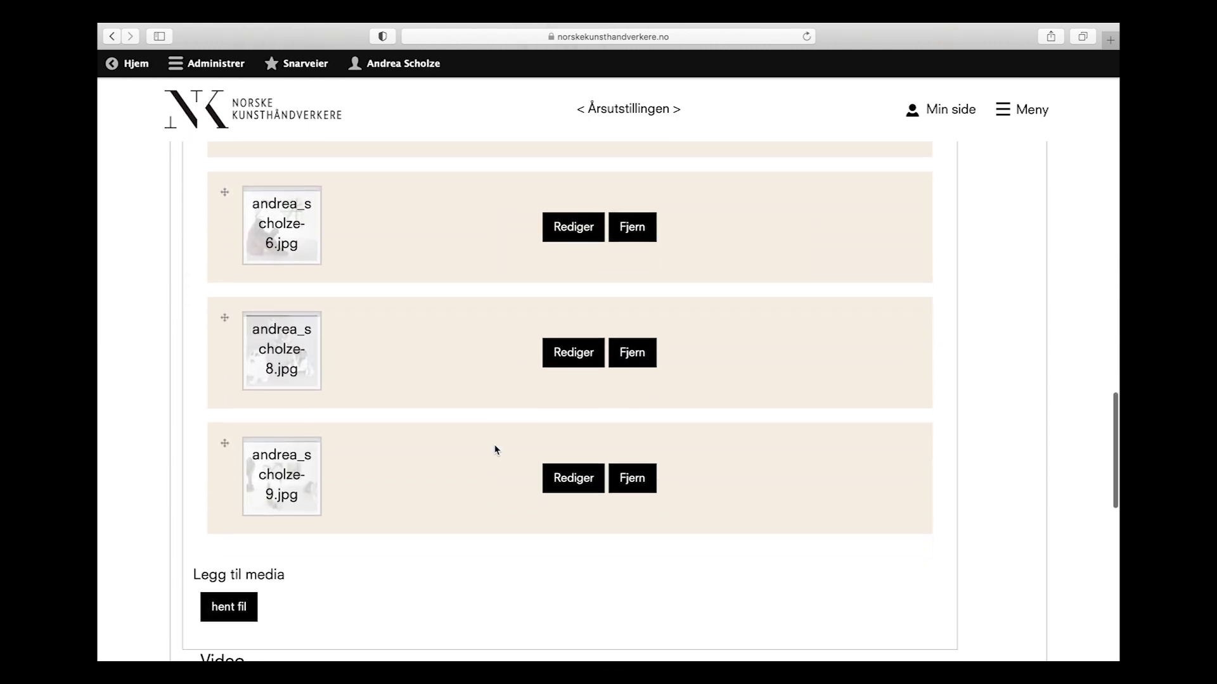
scroll(495, 449, "down", 2)
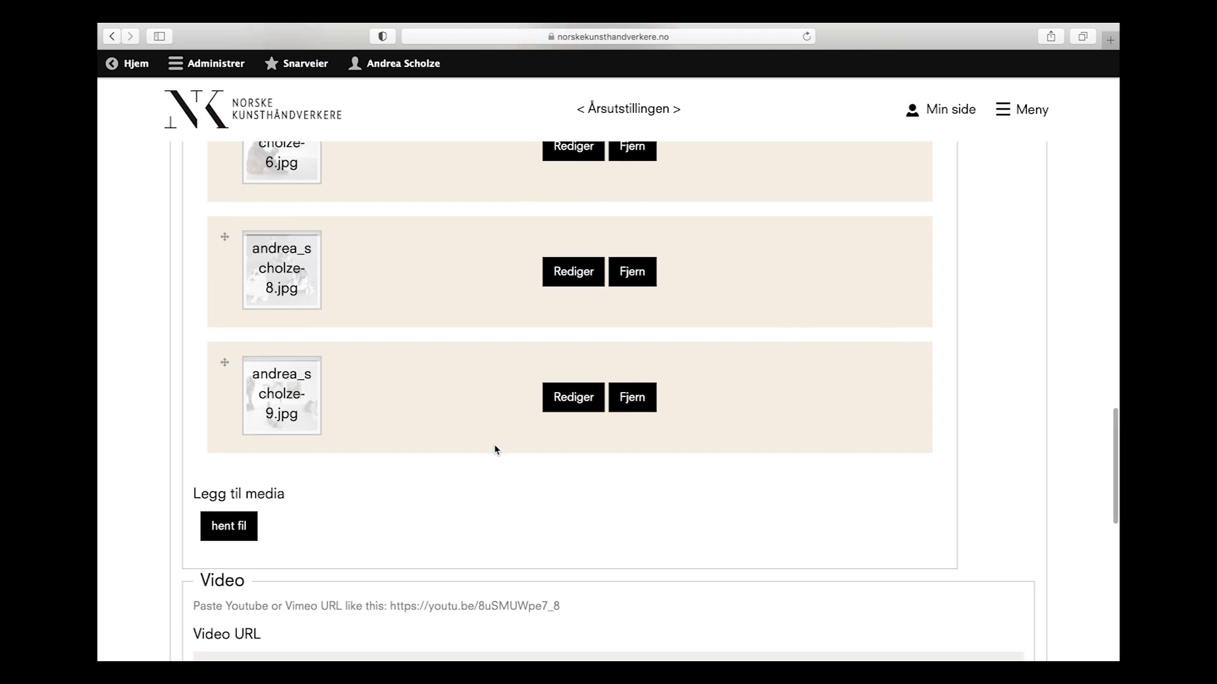
scroll(495, 450, "down", 5)
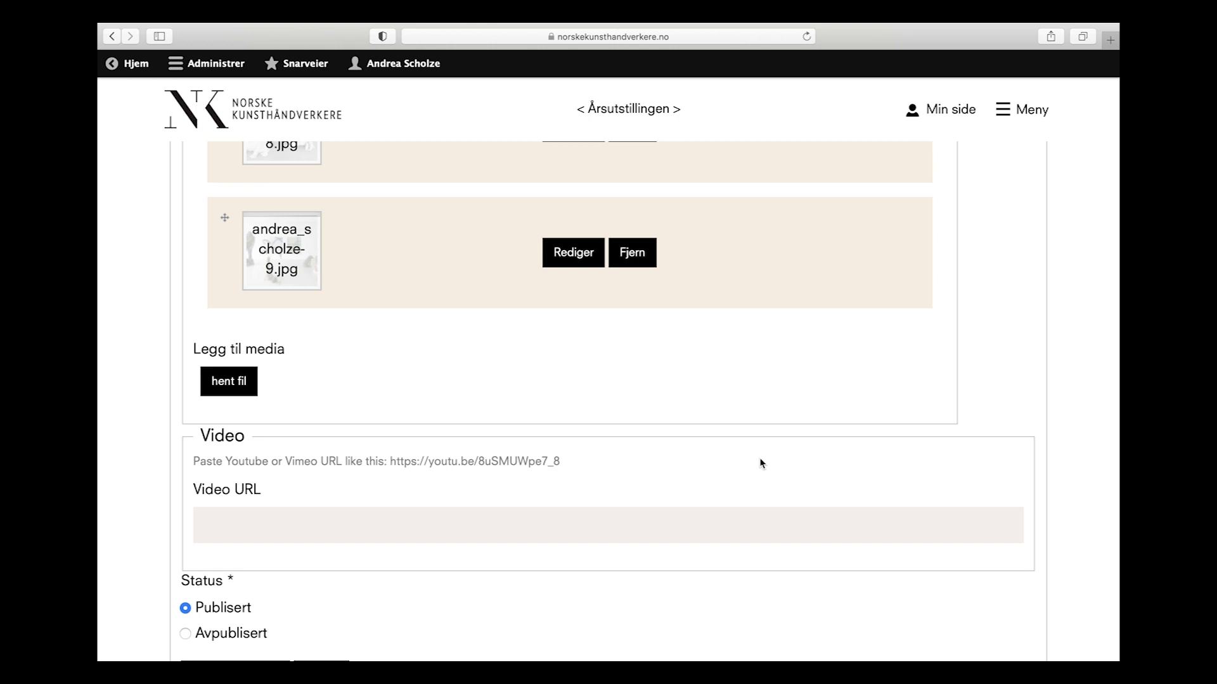
left_click(607, 526)
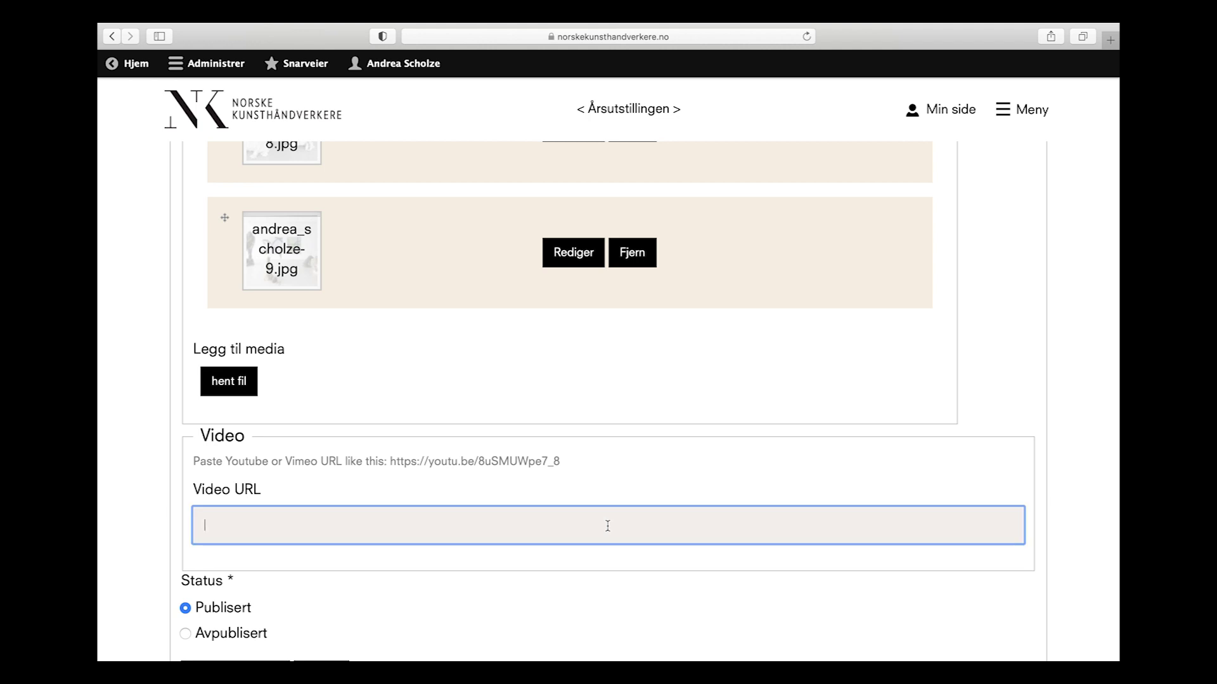
type("https://vimeo.com/637041831")
scroll(595, 493, "down", 3)
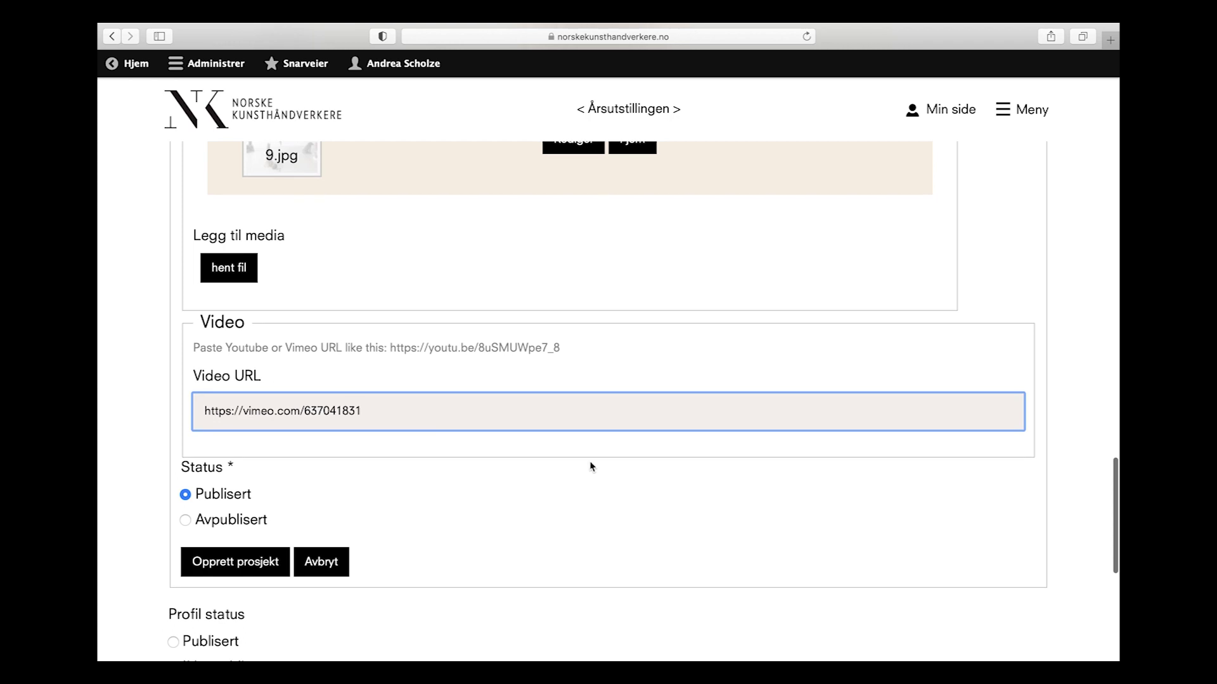
left_click(264, 566)
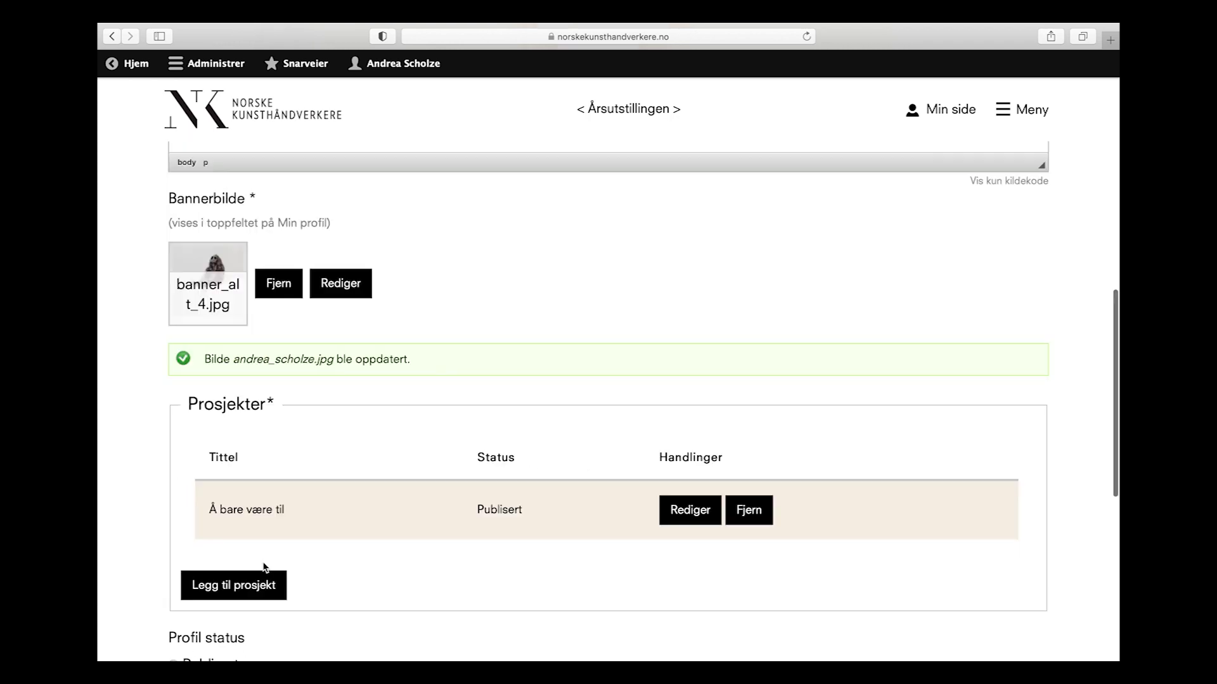
Move the project "Å bare være til" above "From the Ascending Sun" in the project list and save the profile
scroll(386, 467, "down", 3)
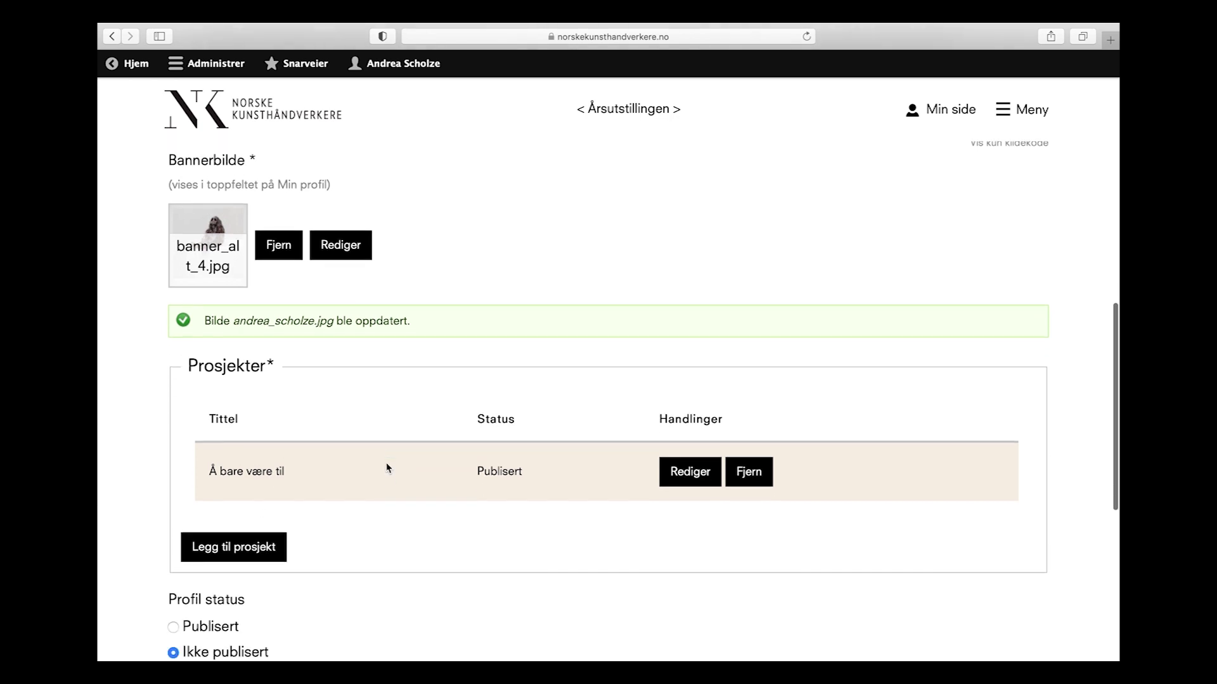
scroll(388, 467, "down", 2)
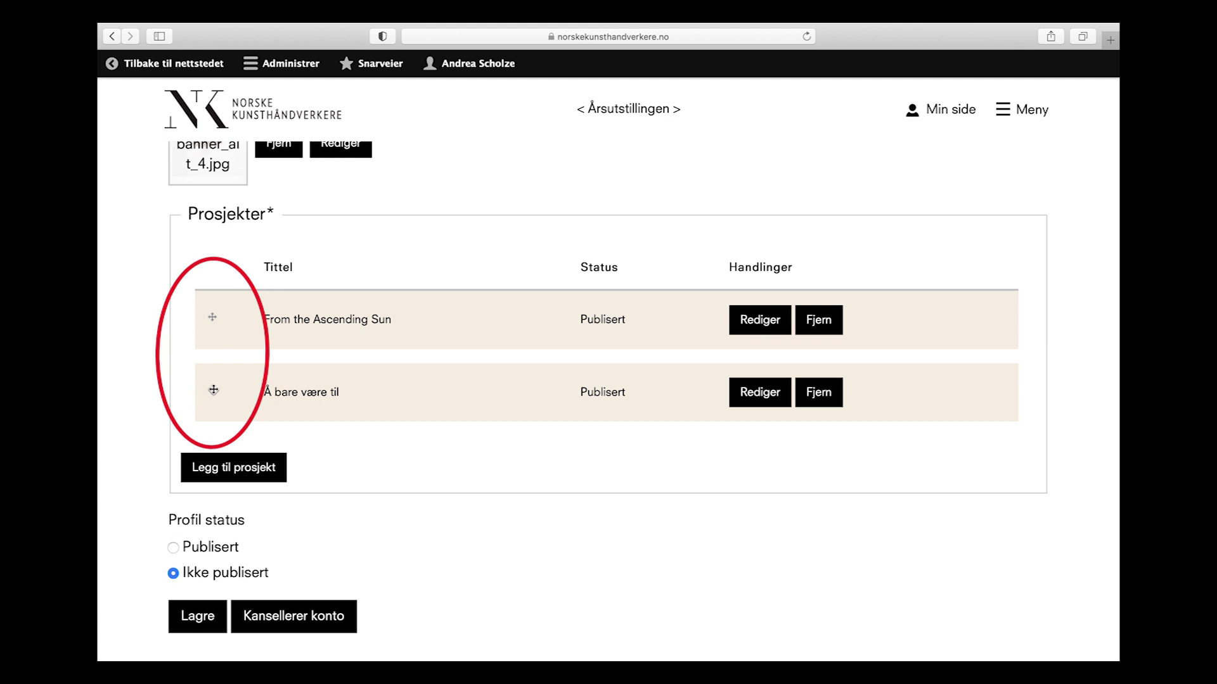
left_click_drag(214, 390, 212, 320)
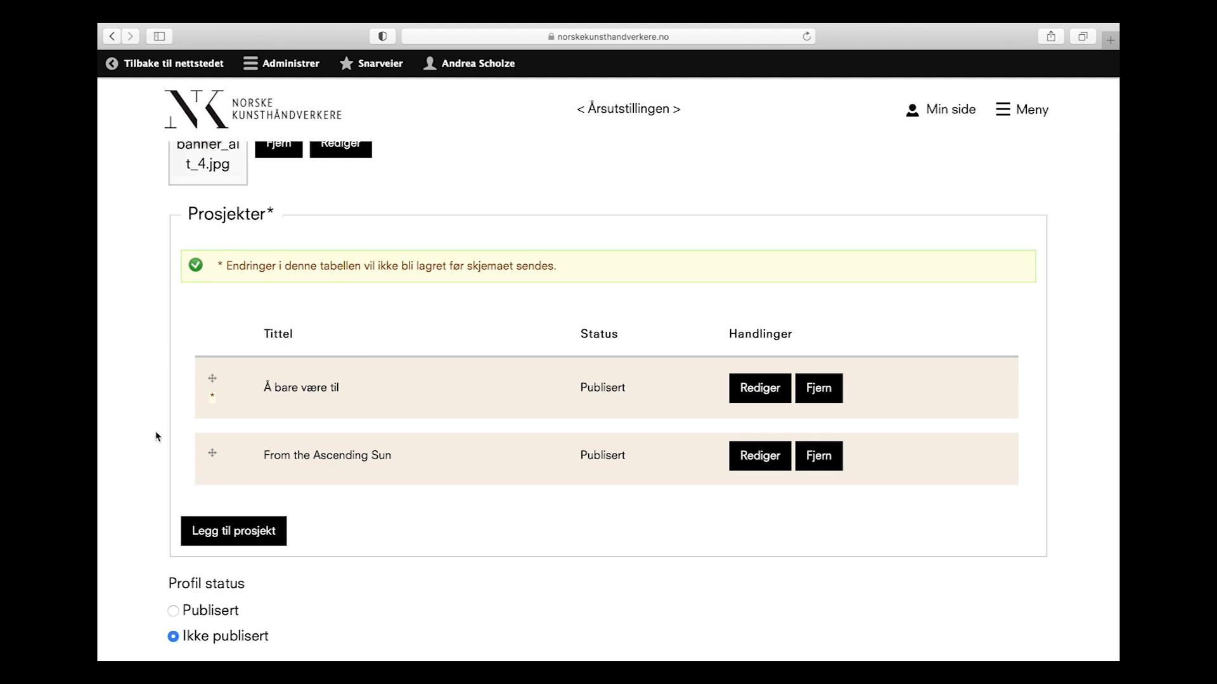
scroll(154, 435, "down", 3)
left_click(203, 536)
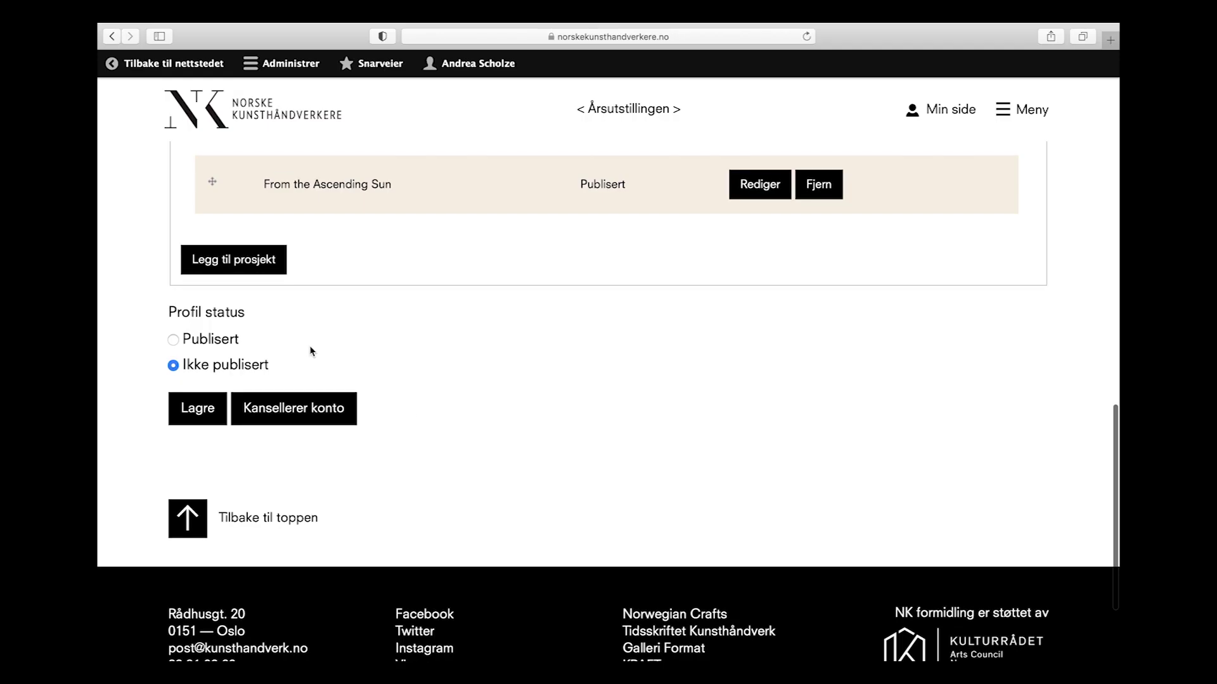
Set the profile status to Ikke publisert and save the profile
scroll(376, 335, "up", 1)
scroll(377, 335, "up", 3)
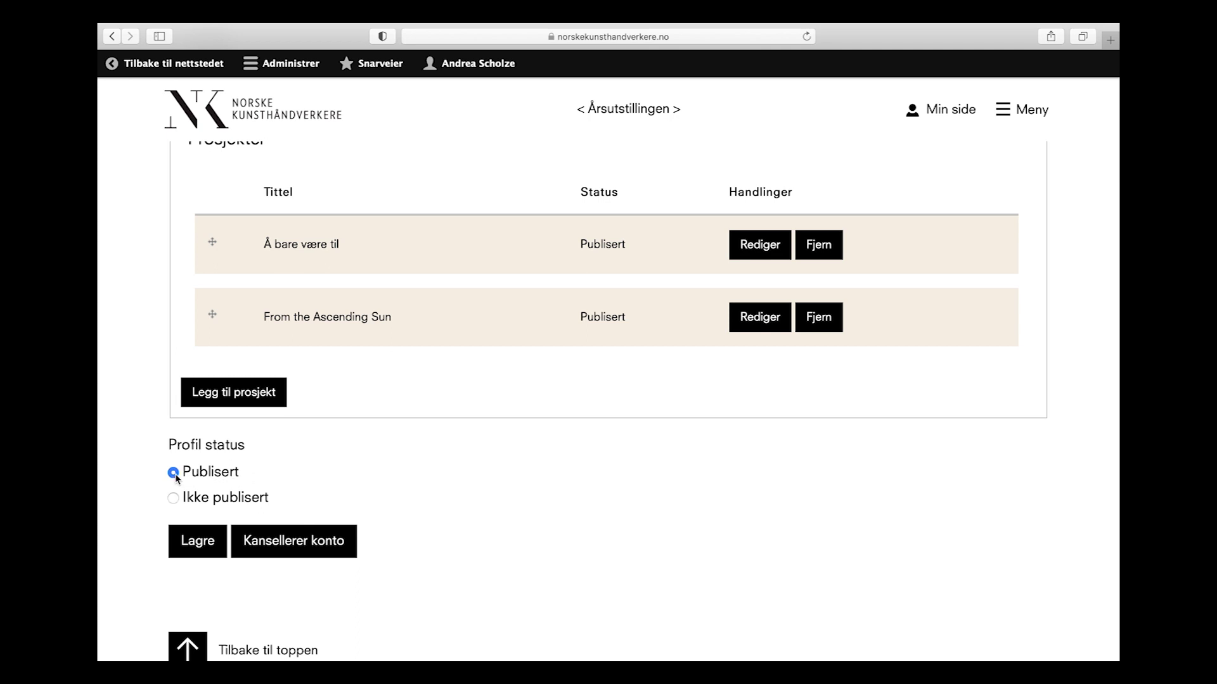
left_click(173, 498)
left_click(194, 544)
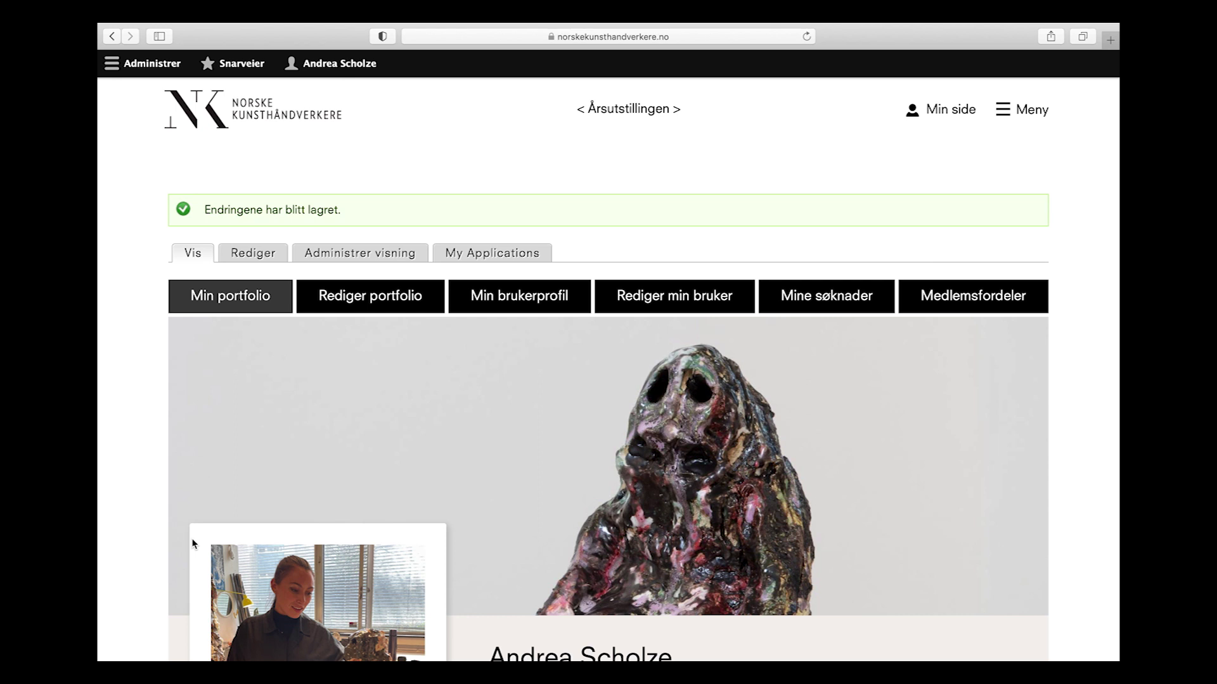
Review the saved portfolio page's banner, artist presentation, and the text and image gallery of "Å bare være til"
scroll(964, 435, "down", 5)
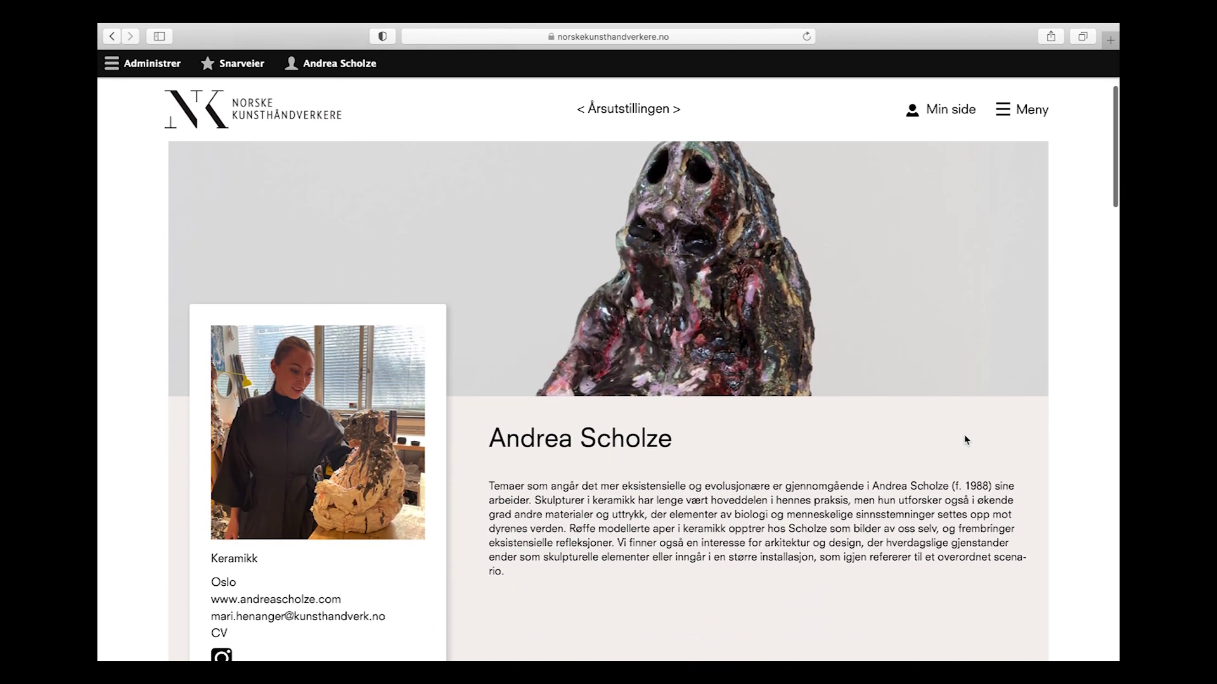
scroll(964, 437, "down", 7)
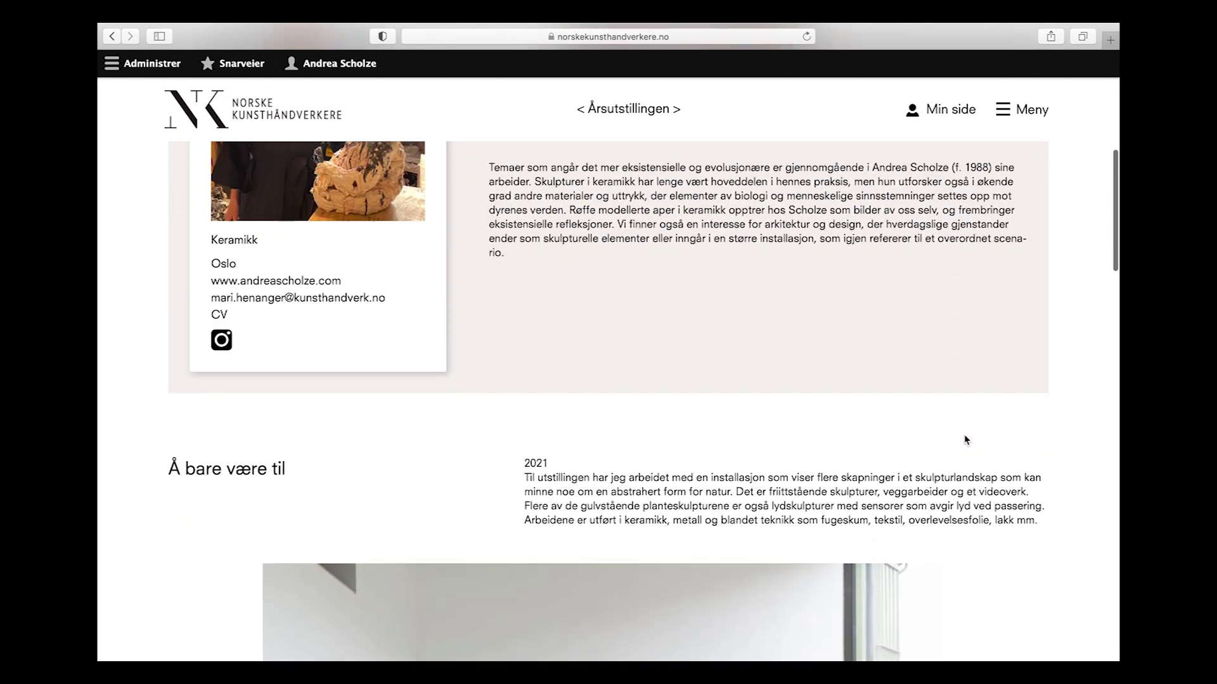
scroll(964, 434, "down", 4)
scroll(964, 435, "down", 4)
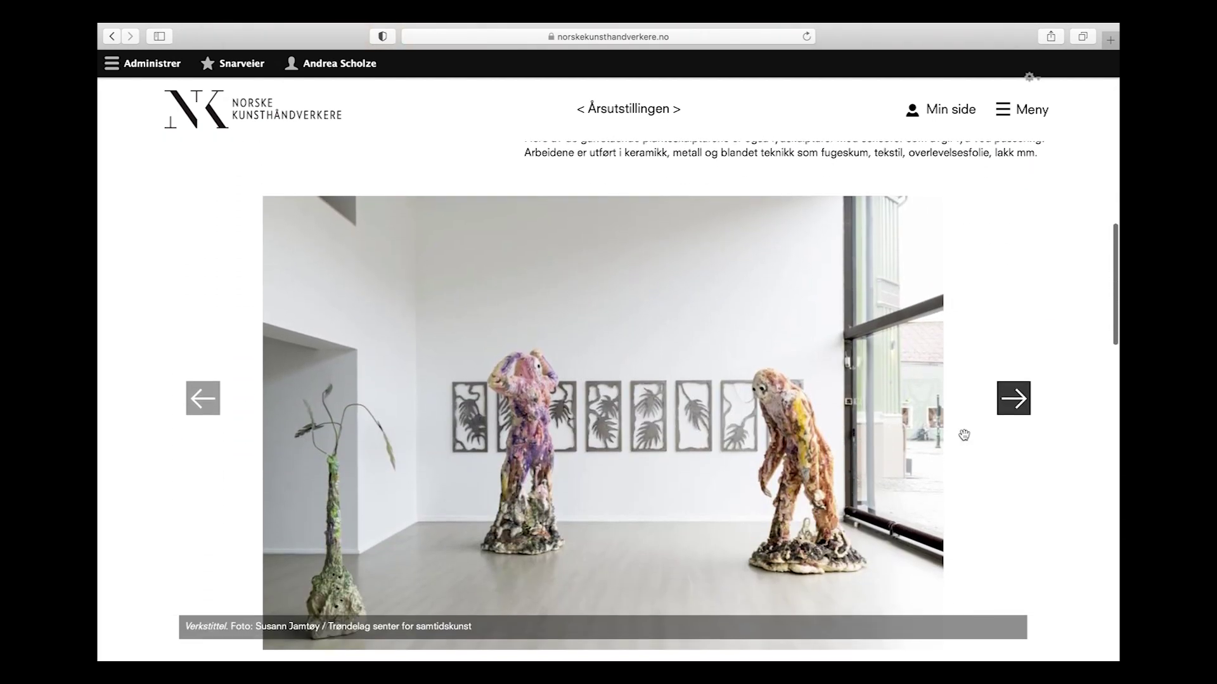
Review the embedded video of "Å bare være til" and the project "From the Ascending Sun", and return to the portfolio's banner
scroll(964, 435, "down", 5)
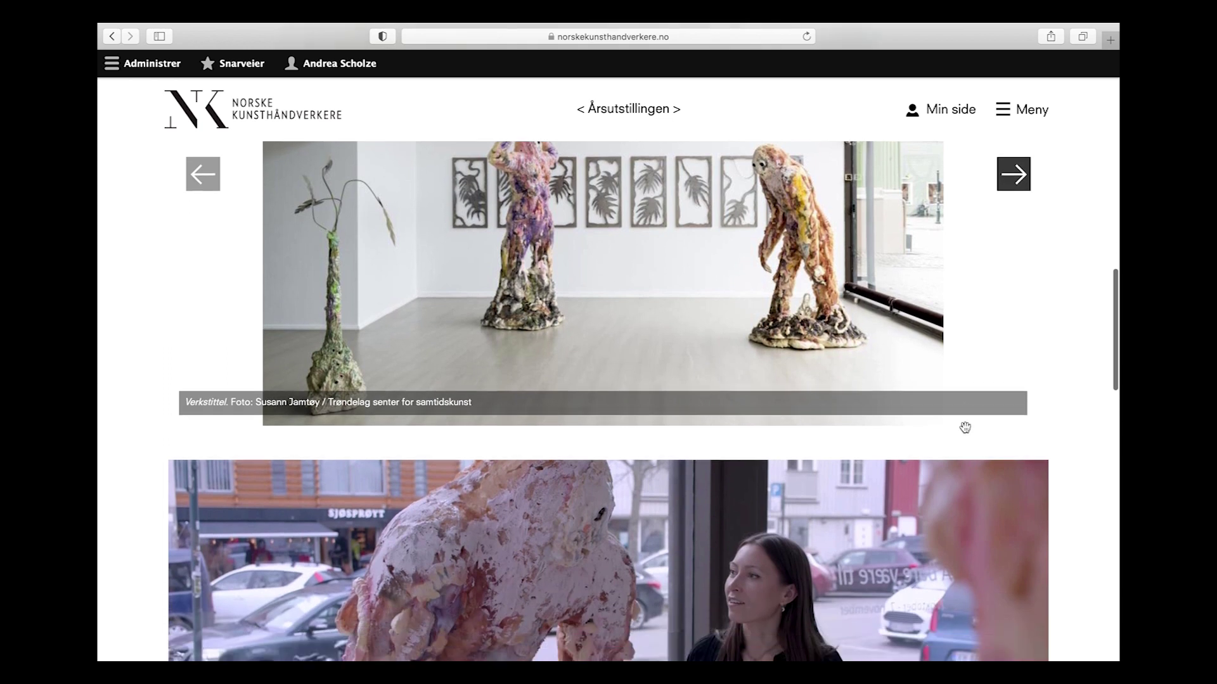
scroll(964, 428, "down", 8)
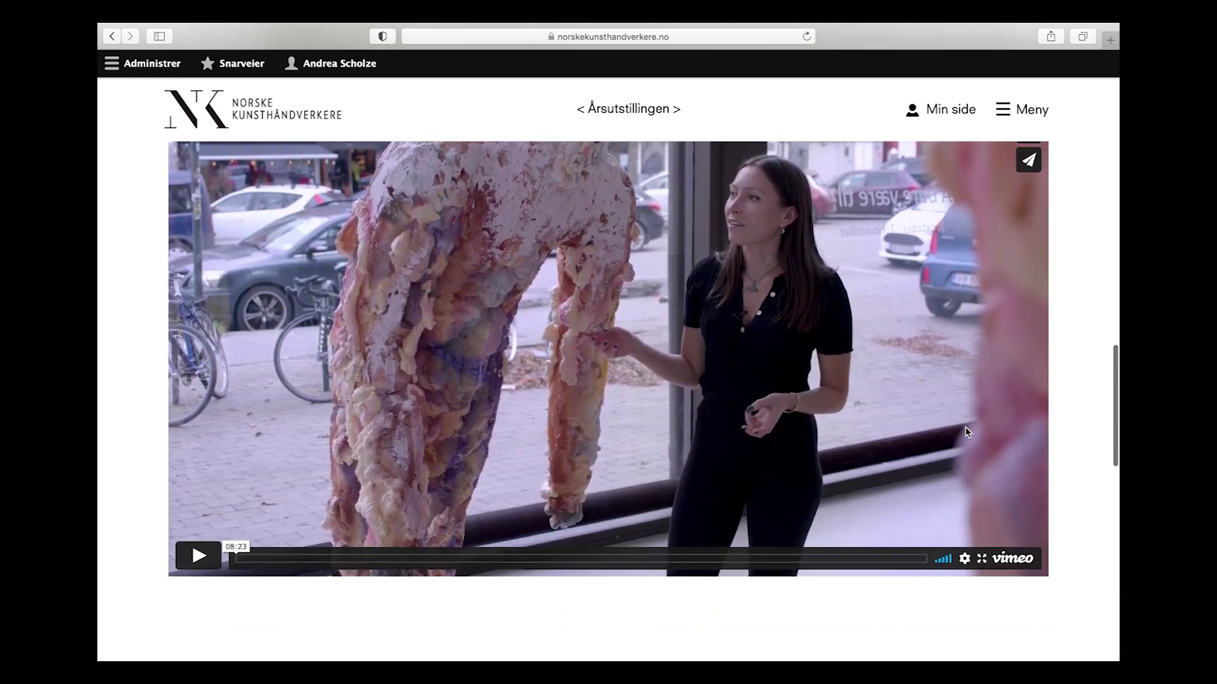
scroll(967, 432, "down", 10)
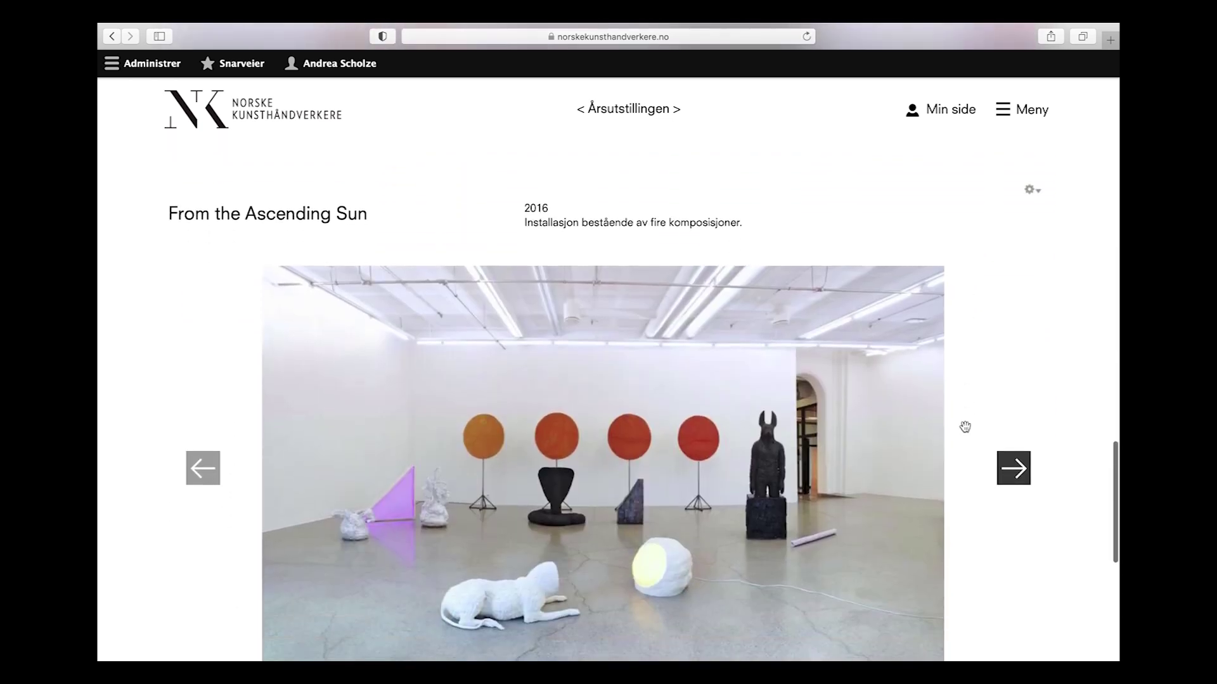
scroll(963, 426, "up", 20)
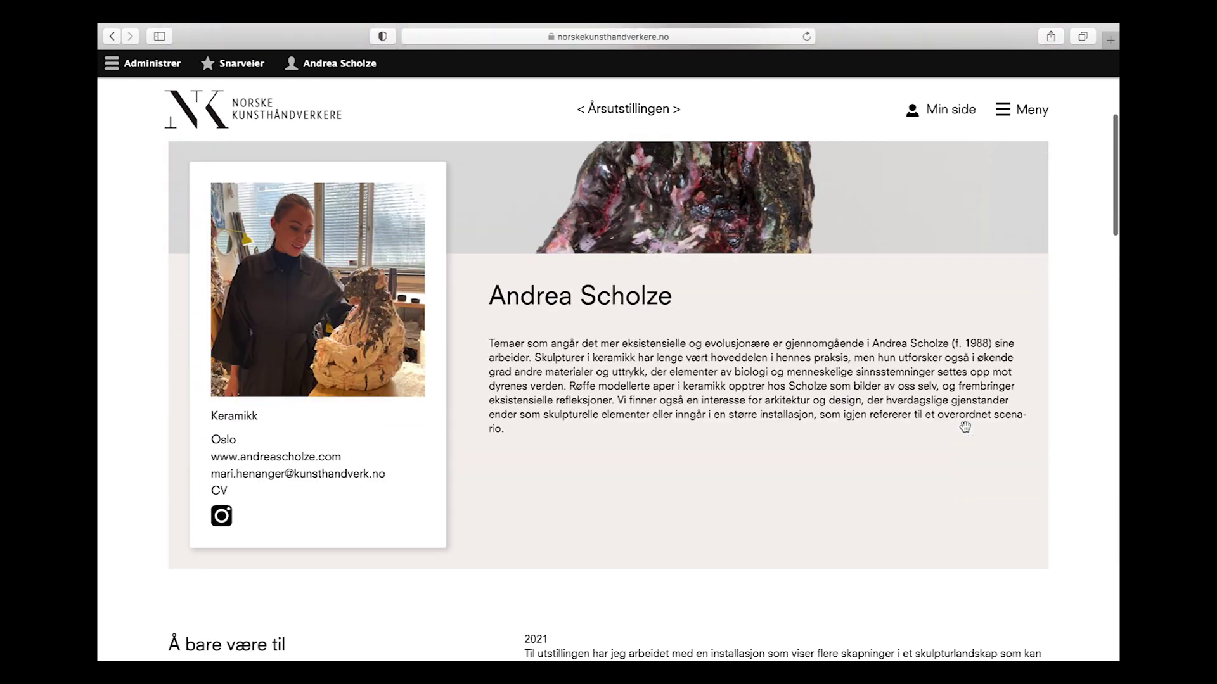
scroll(966, 429, "up", 3)
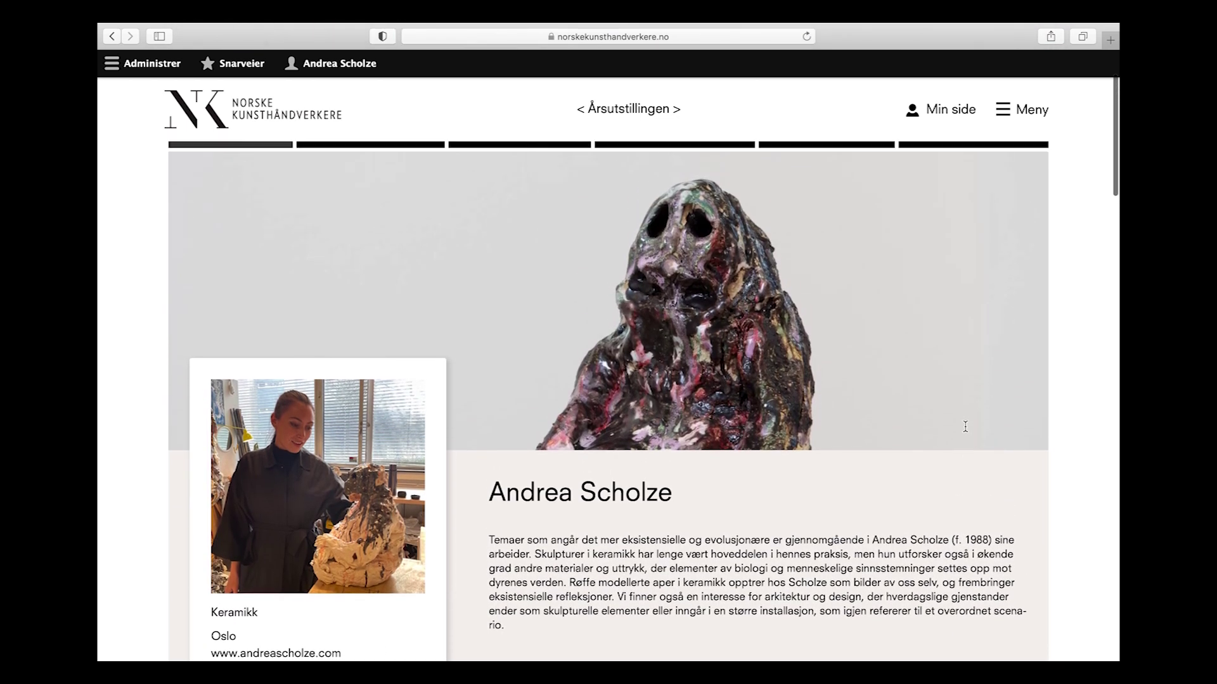
scroll(968, 433, "up", 1)
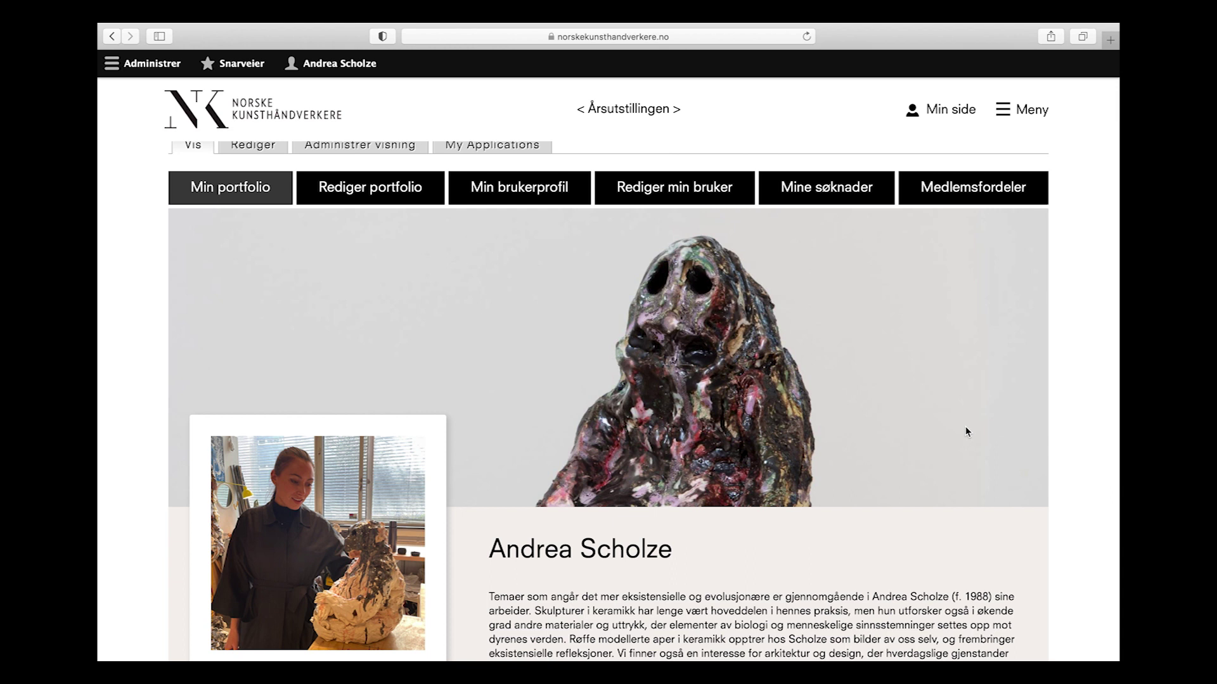